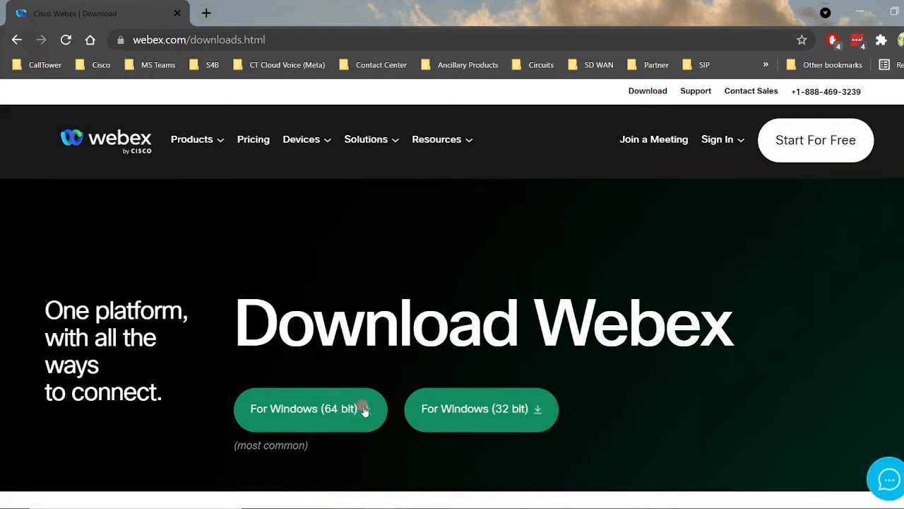
Step: Minimize the browser showing the Webex download page to reveal the desktop with the Webex shortcut
{"action": "left_click", "coordinate": [861, 15]}
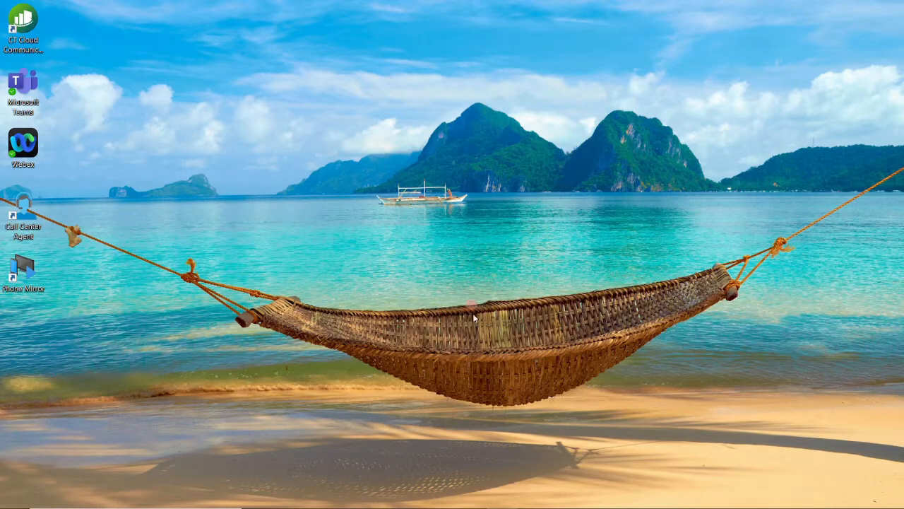
Step: Launch the Webex desktop app and sign in with the work e-mail and pasted account password
{"action": "double_click", "coordinate": [29, 153]}
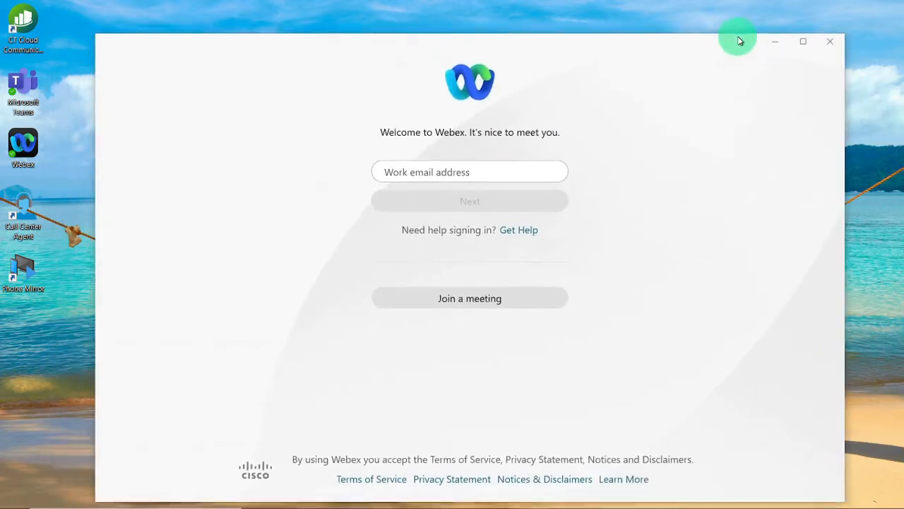
{"action": "left_click", "coordinate": [508, 161]}
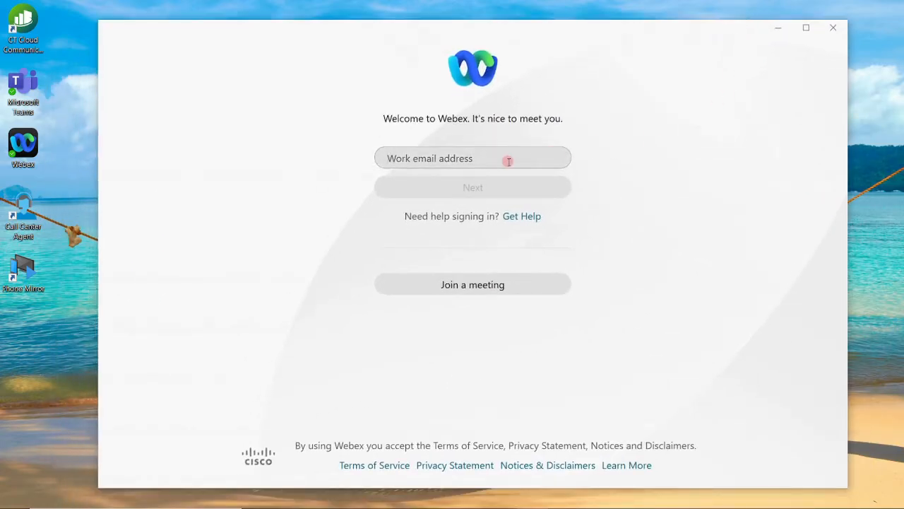
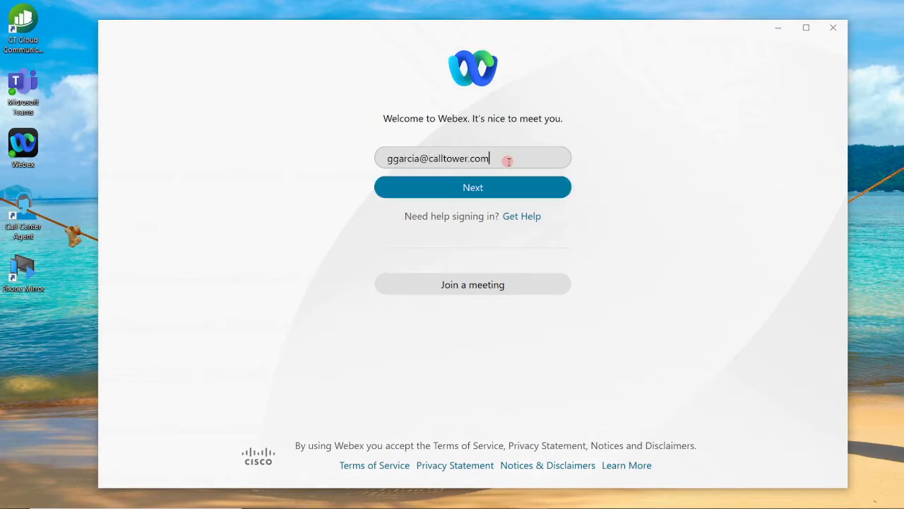
{"action": "left_click", "coordinate": [515, 180]}
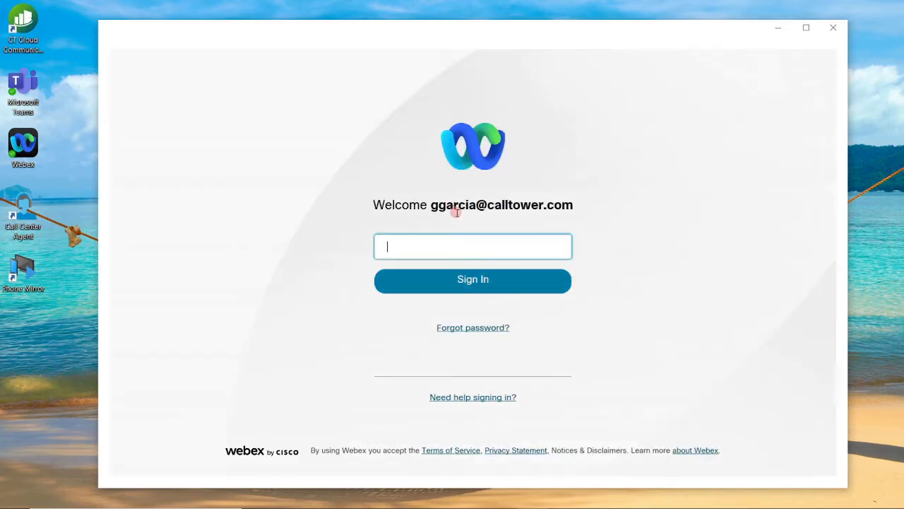
{"action": "key", "text": "ctrl+v"}
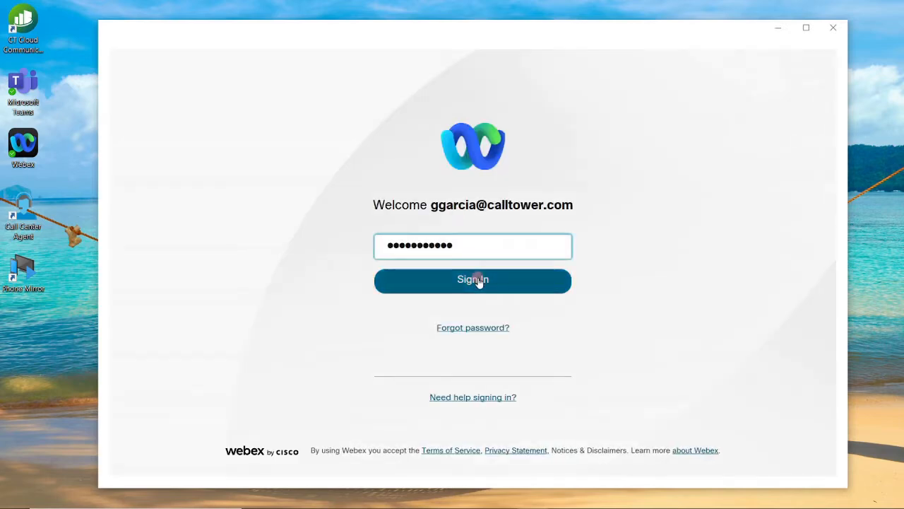
{"action": "left_click", "coordinate": [479, 280]}
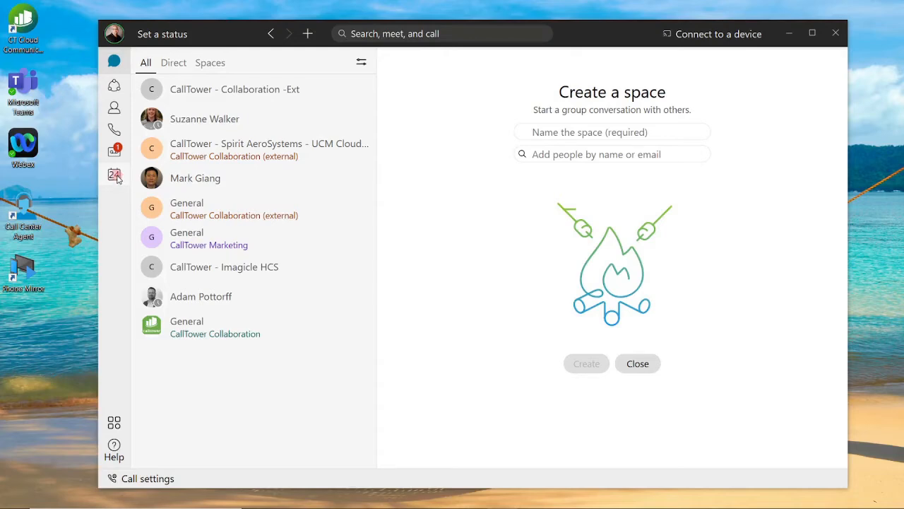
Step: Open a new meeting form and check its default date 8/24/2021, Pacific Time zone and description
{"action": "left_click", "coordinate": [115, 175]}
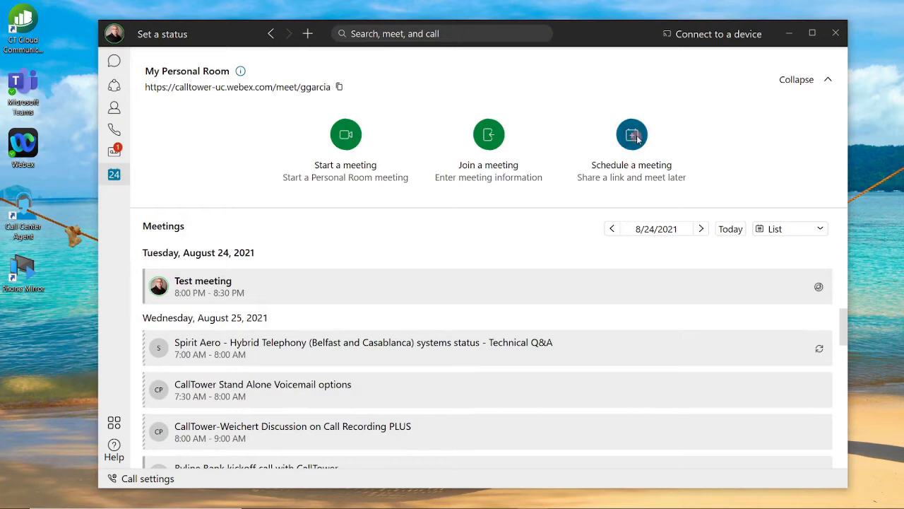
{"action": "left_click", "coordinate": [633, 135]}
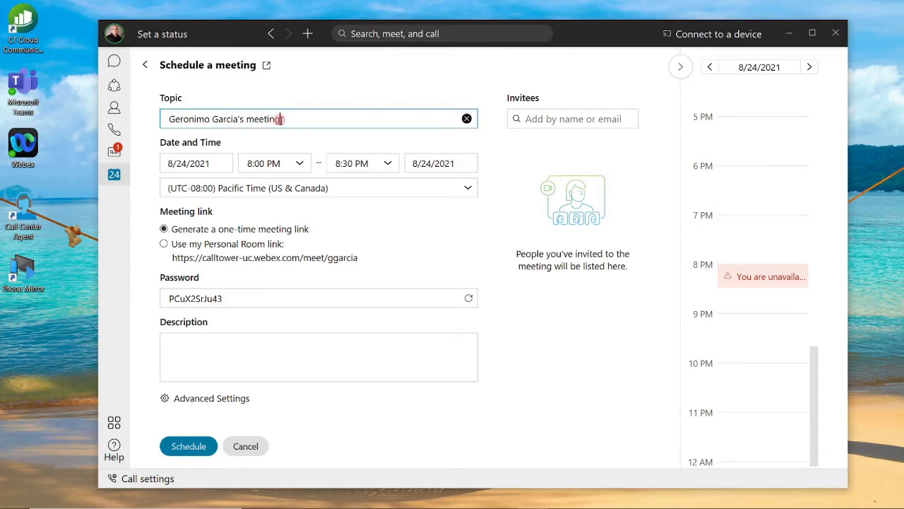
{"action": "left_click", "coordinate": [221, 163]}
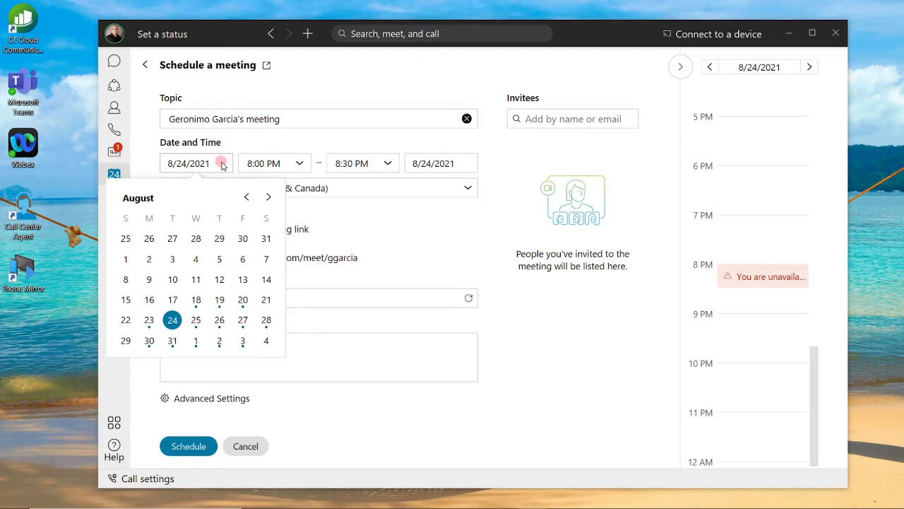
{"action": "left_click", "coordinate": [271, 166]}
{"action": "left_click", "coordinate": [387, 188]}
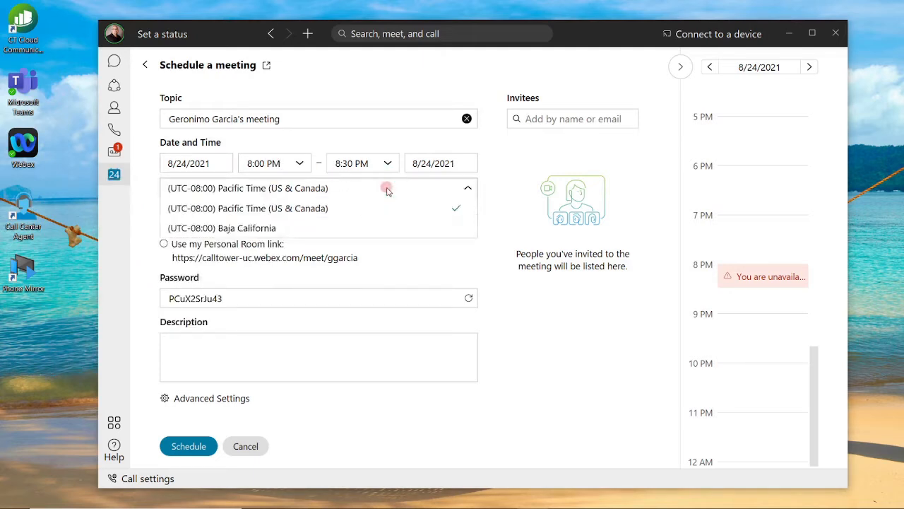
{"action": "left_click", "coordinate": [505, 318]}
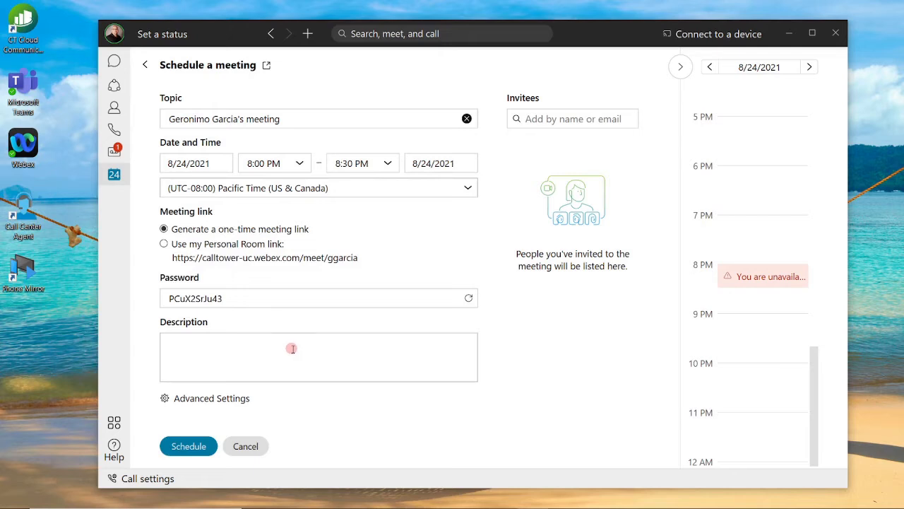
{"action": "left_click", "coordinate": [292, 348]}
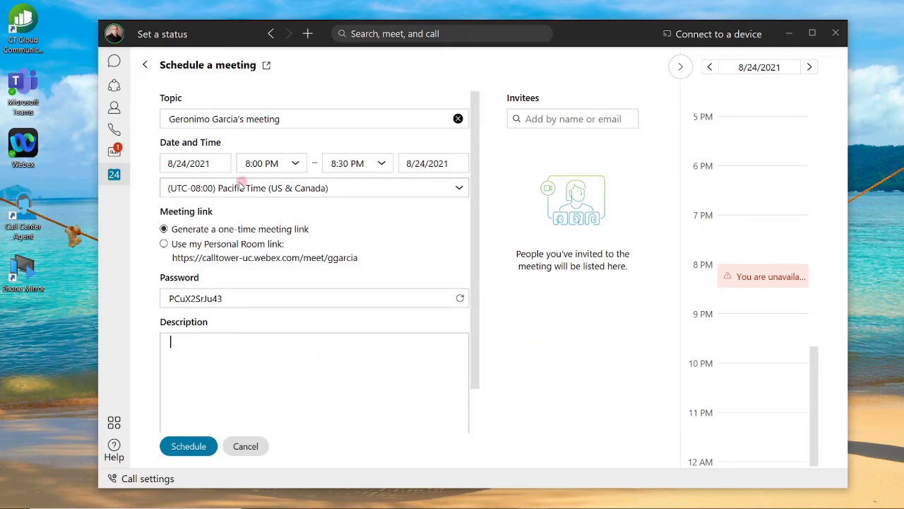
{"action": "left_click", "coordinate": [212, 166]}
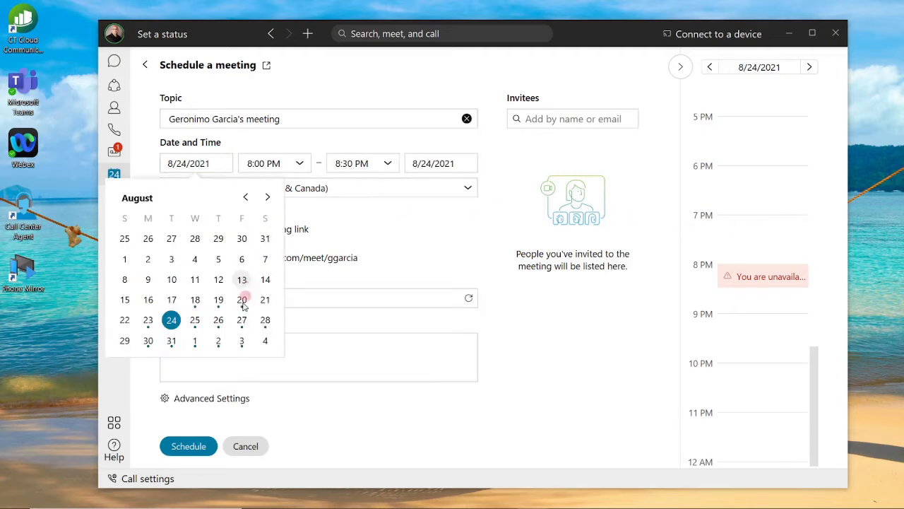
Step: Set the meeting to August 25, 2021, starting 10:00 AM and ending 11:00 AM
{"action": "left_click", "coordinate": [195, 320]}
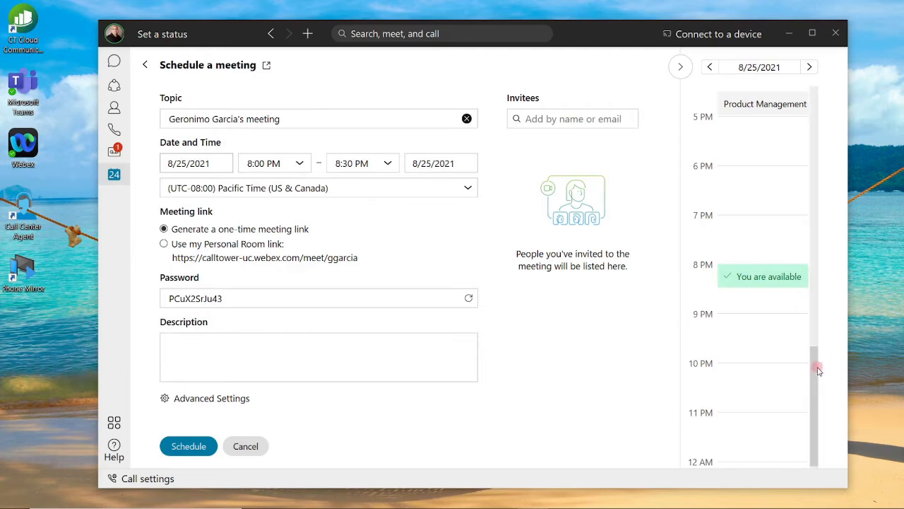
{"action": "left_click_drag", "start_coordinate": [818, 364], "coordinate": [814, 237]}
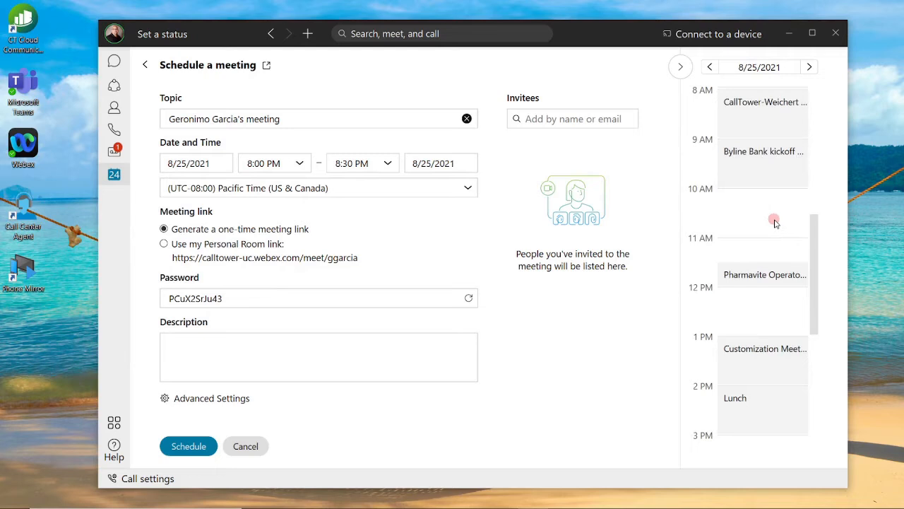
{"action": "scroll", "coordinate": [775, 223], "scroll_direction": "up", "scroll_amount": 1}
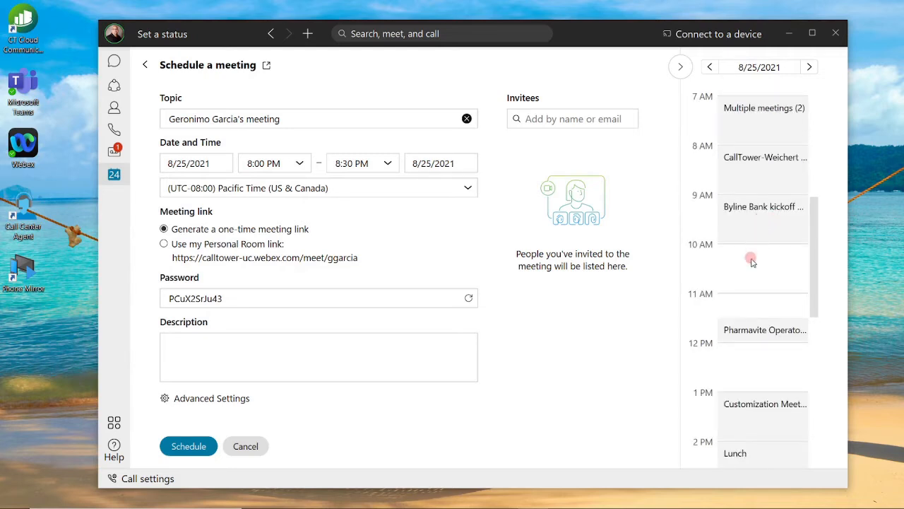
{"action": "left_click", "coordinate": [300, 163]}
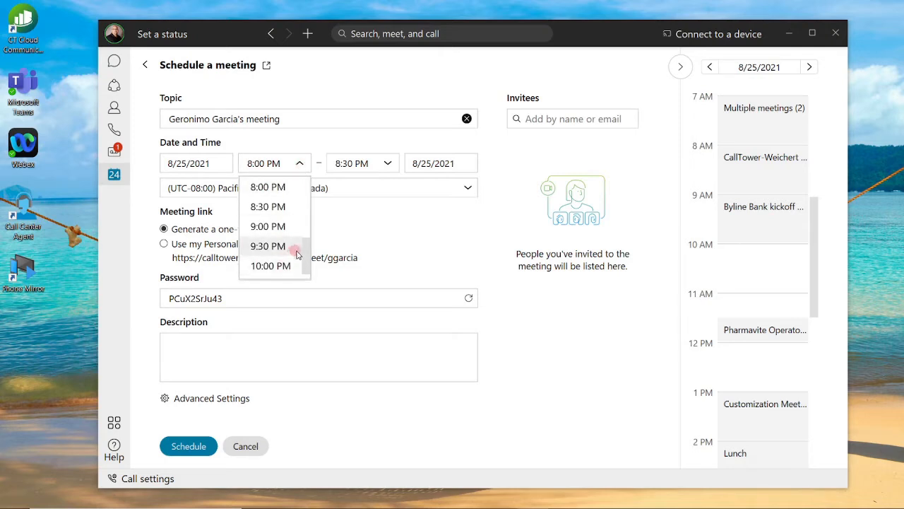
{"action": "left_click_drag", "start_coordinate": [304, 246], "coordinate": [303, 211]}
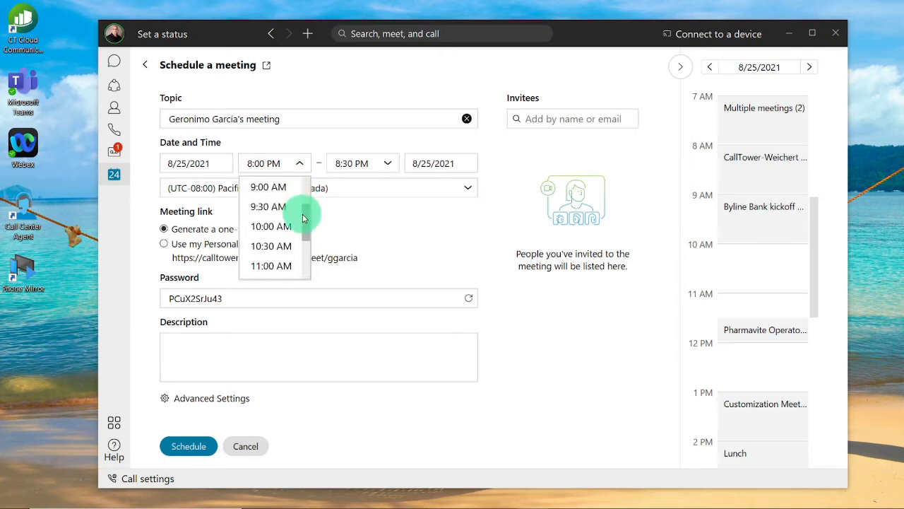
{"action": "left_click", "coordinate": [284, 227]}
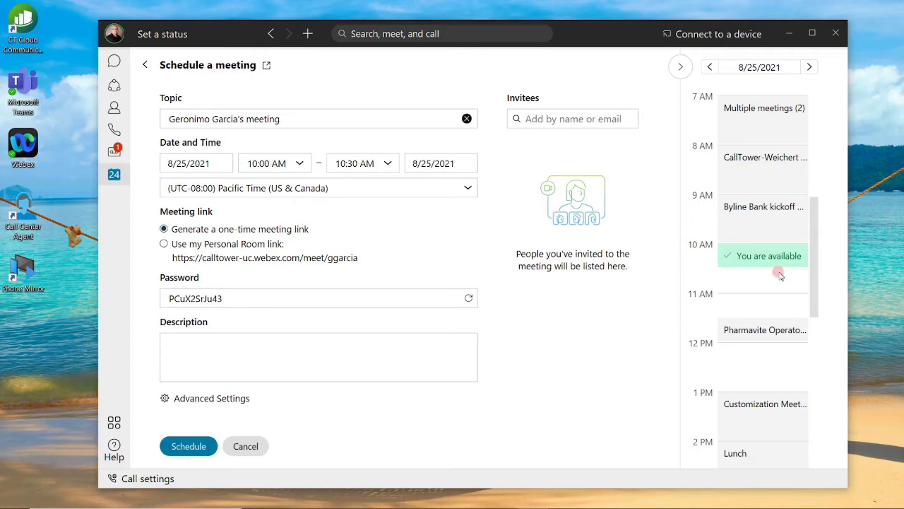
{"action": "left_click", "coordinate": [387, 164]}
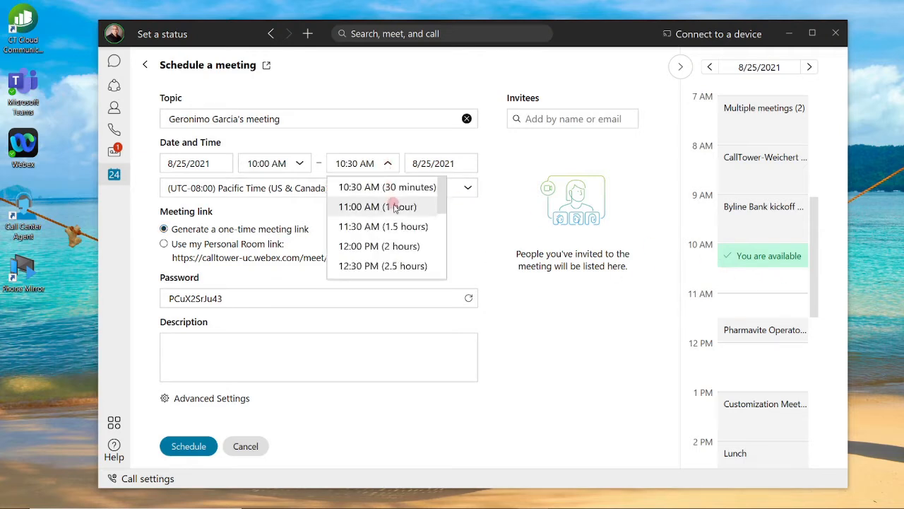
{"action": "left_click", "coordinate": [385, 206]}
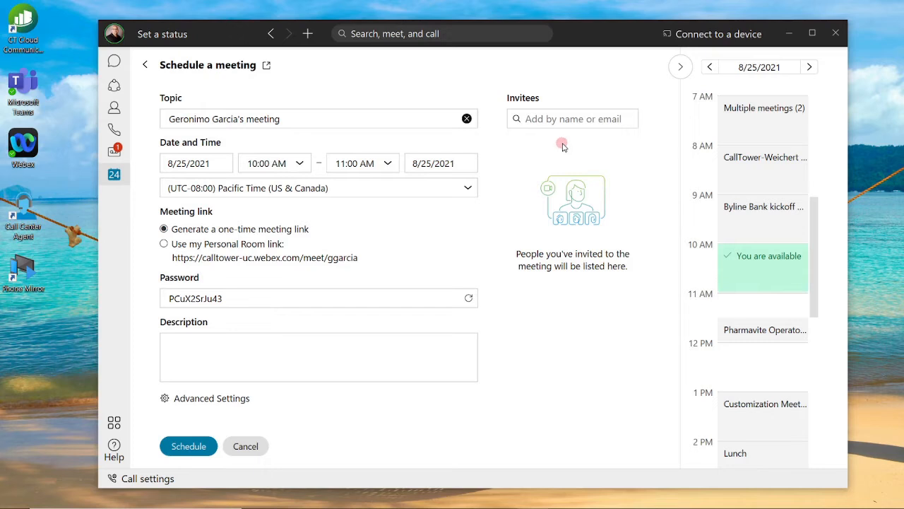
Step: Add the matching contact as an invitee and schedule the meeting
{"action": "left_click", "coordinate": [544, 120]}
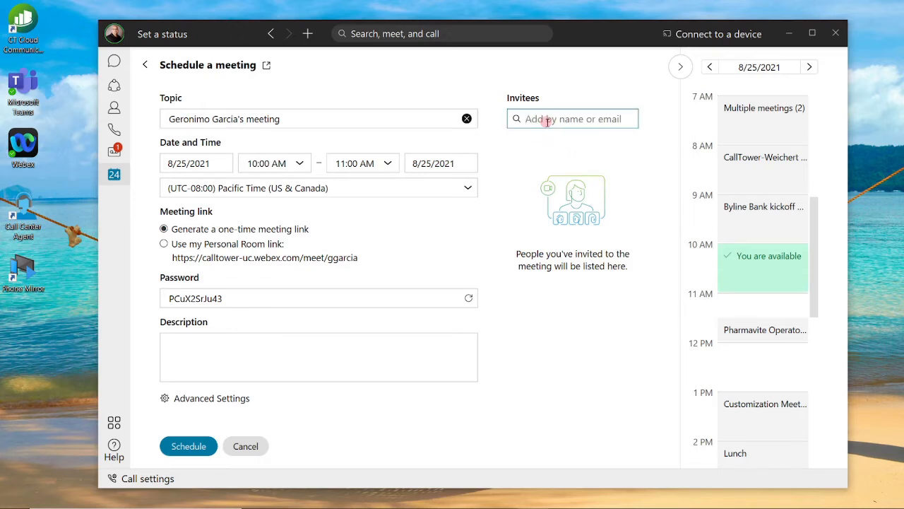
{"action": "type", "text": "chris"}
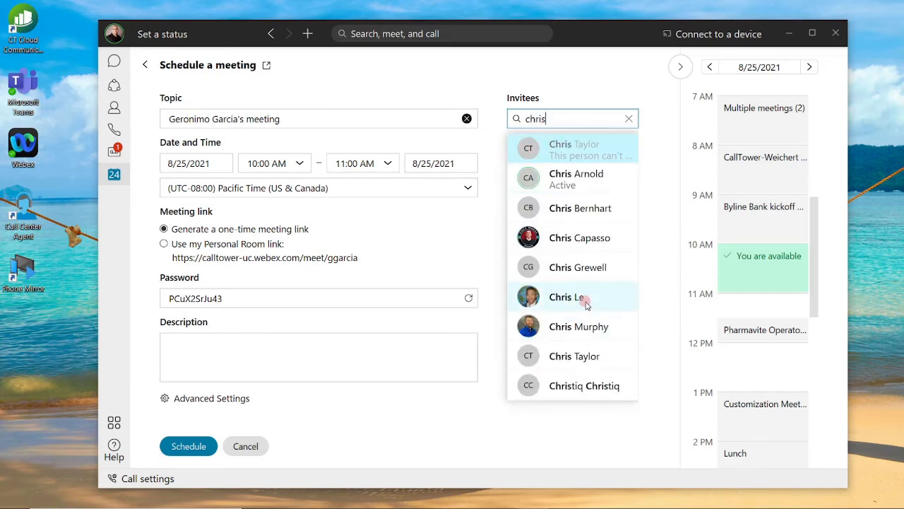
{"action": "left_click_drag", "start_coordinate": [558, 117], "coordinate": [515, 117]}
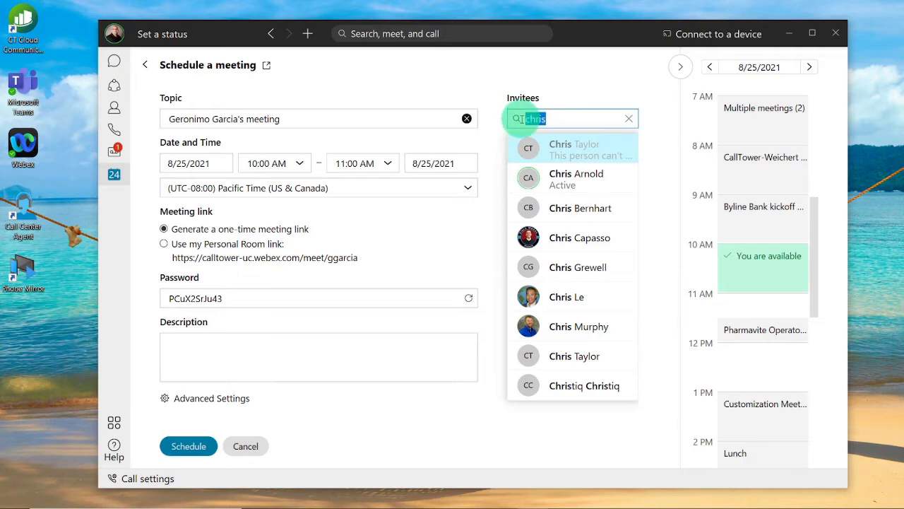
{"action": "left_click", "coordinate": [580, 297]}
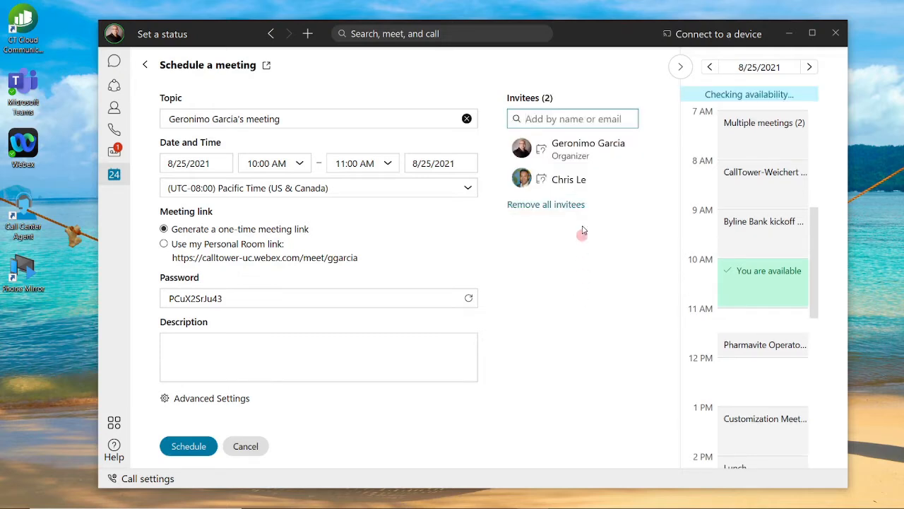
{"action": "left_click", "coordinate": [191, 446]}
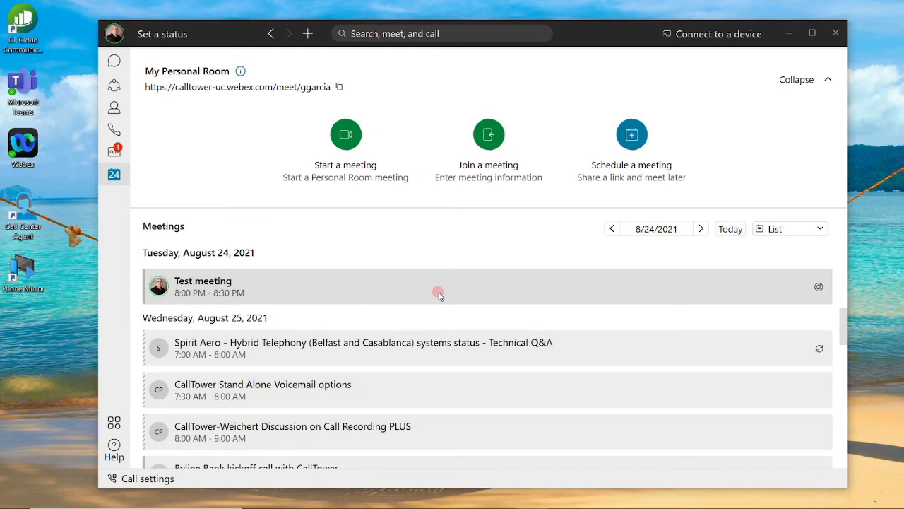
Step: Return to the Meetings view and start an instant meeting in My Personal Room
{"action": "left_click", "coordinate": [438, 293]}
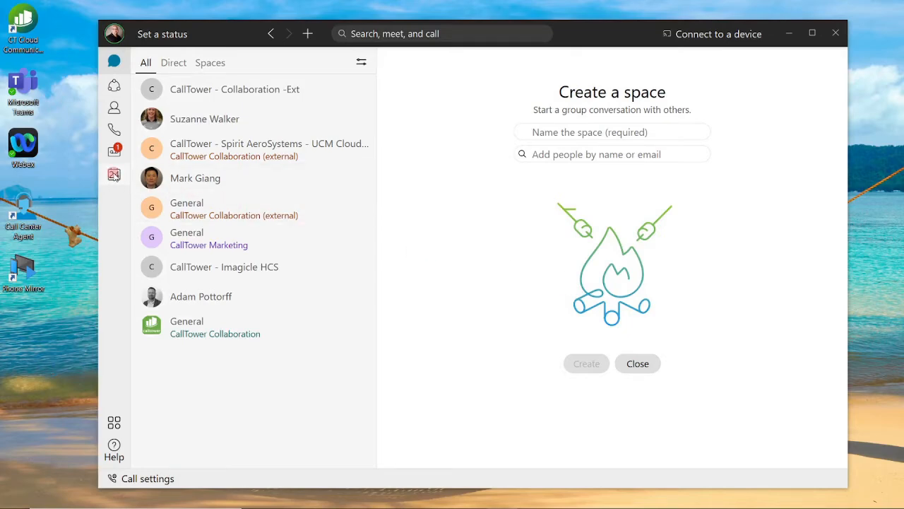
{"action": "left_click", "coordinate": [115, 176]}
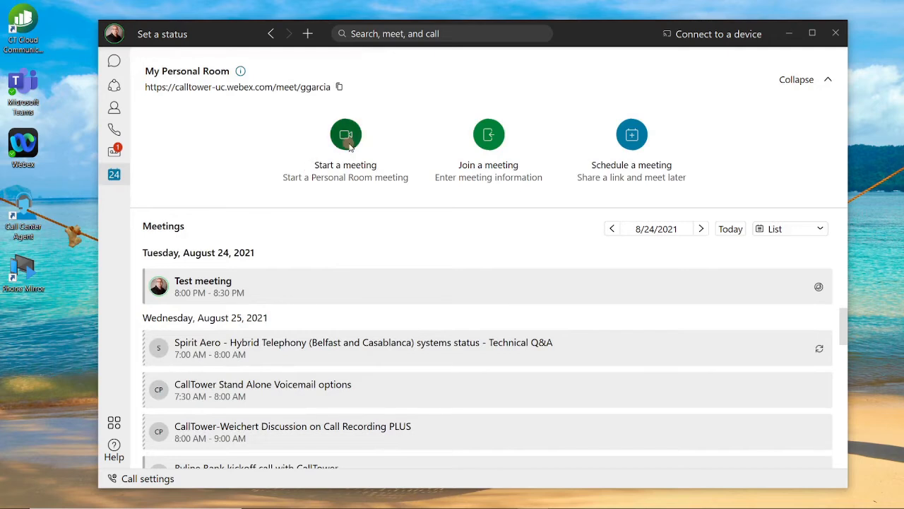
{"action": "left_click", "coordinate": [347, 141]}
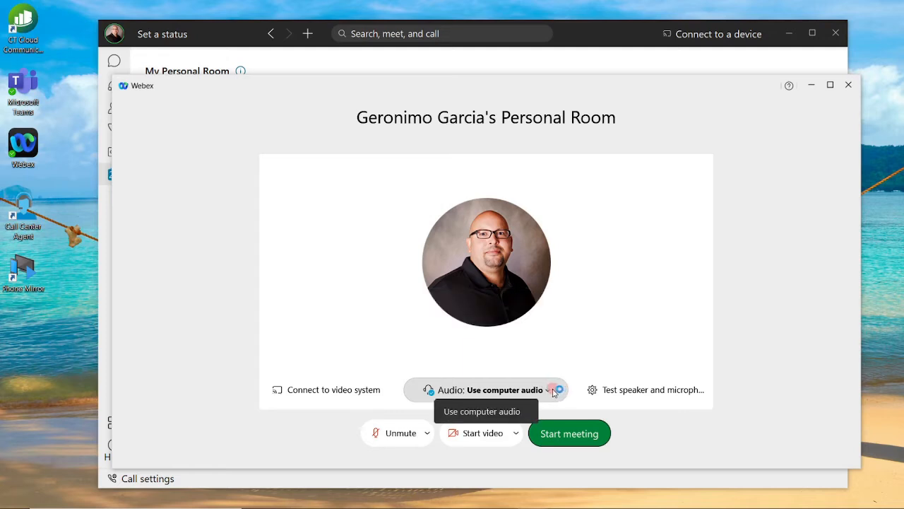
Step: Check the speaker and microphone devices, then start the Personal Room meeting with computer audio
{"action": "left_click", "coordinate": [622, 394]}
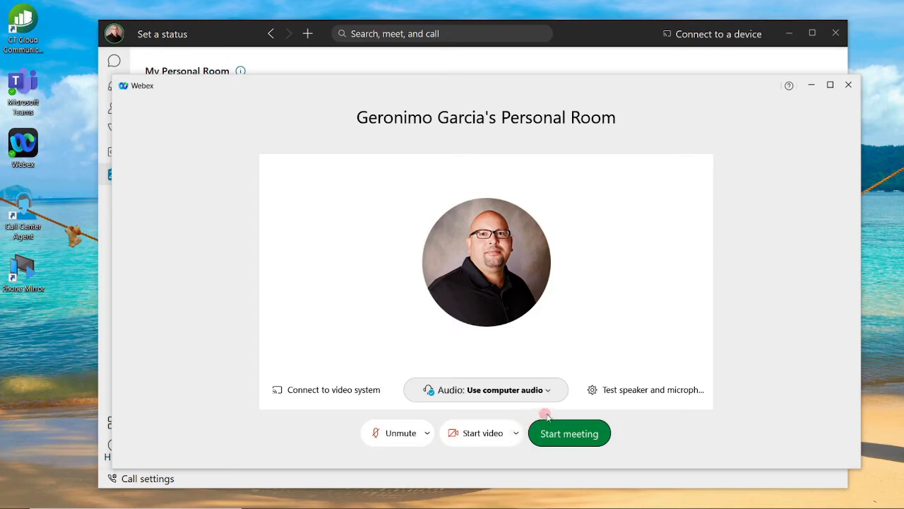
{"action": "left_click", "coordinate": [577, 434]}
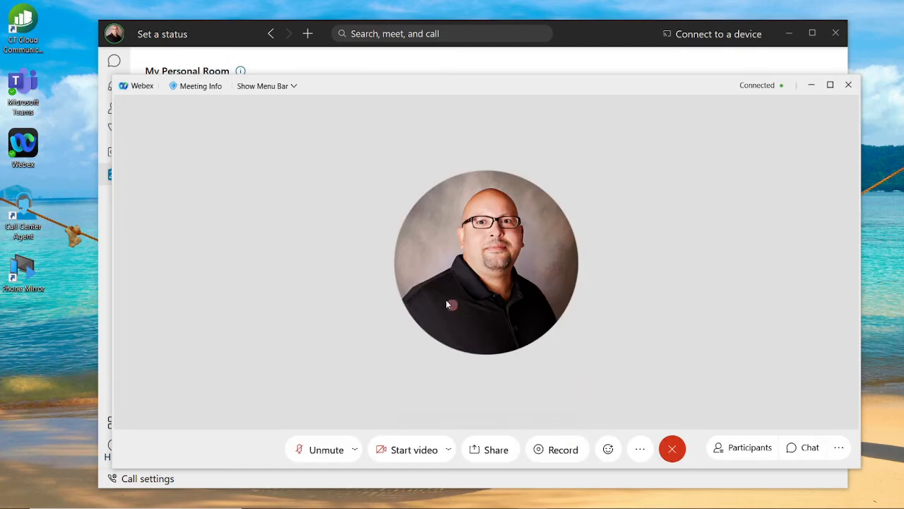
Step: Send a Personal Room invitation to the invitee's e-mail address through Meeting Info's Invite and remind
{"action": "left_click", "coordinate": [205, 86]}
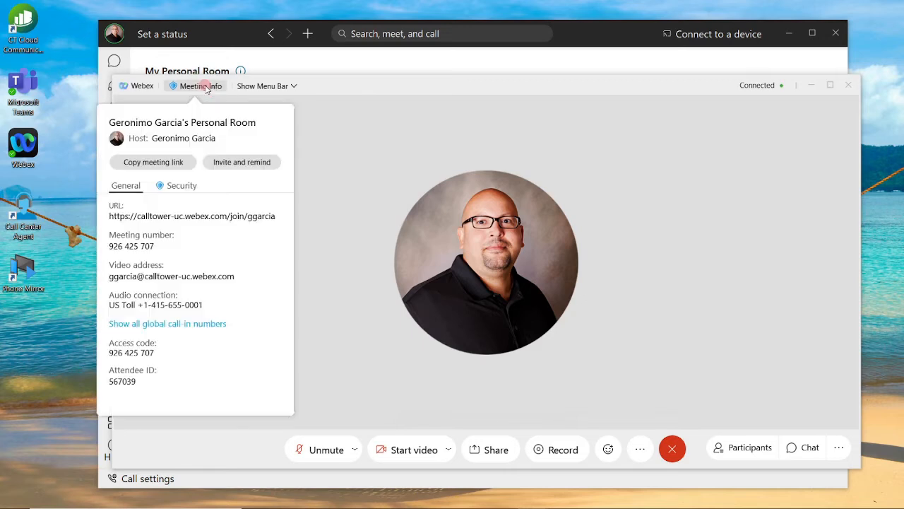
{"action": "left_click", "coordinate": [247, 164]}
{"action": "left_click", "coordinate": [247, 164]}
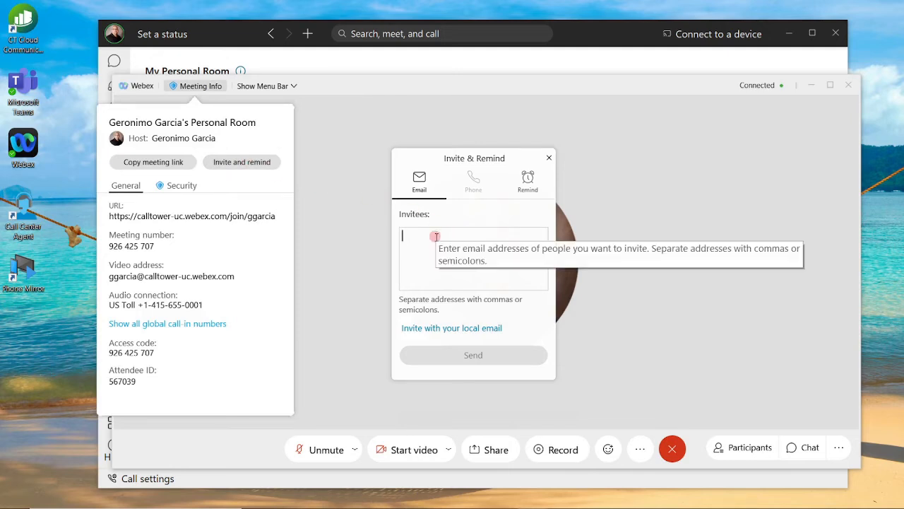
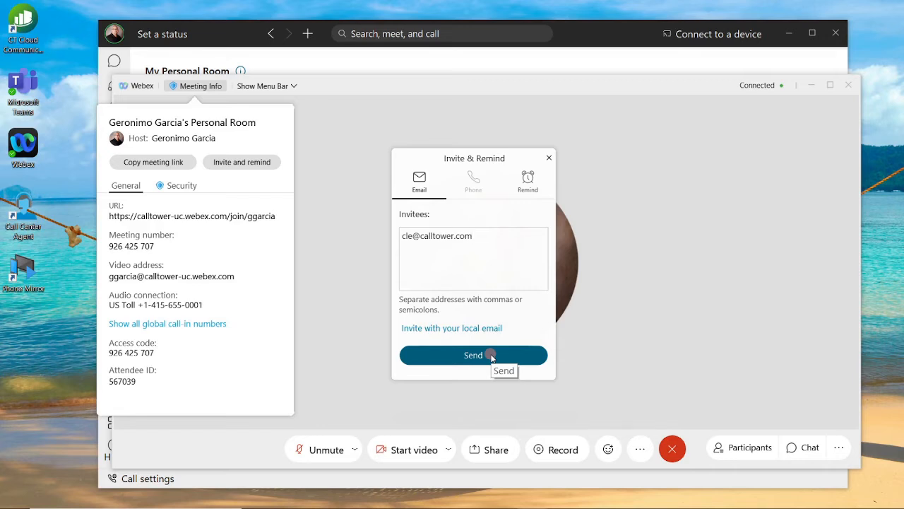
{"action": "left_click", "coordinate": [489, 357]}
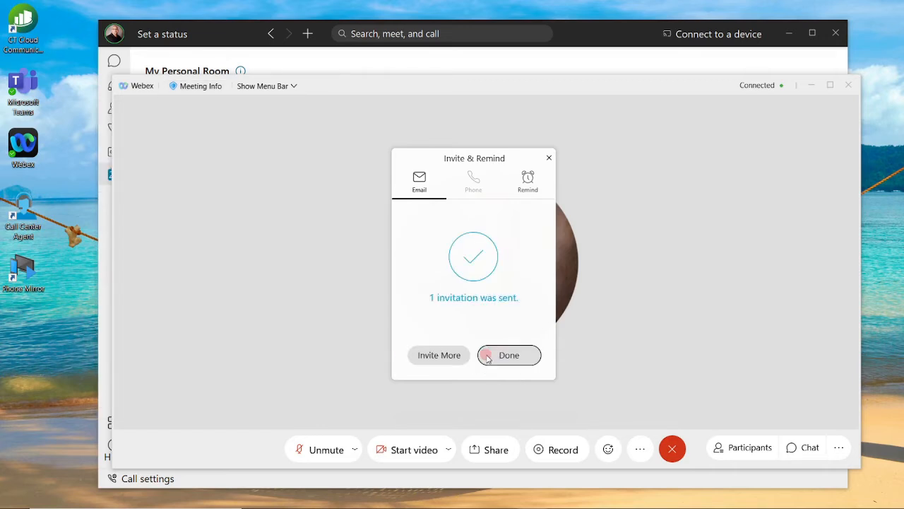
Step: Close the invitation confirmation and go back to the Meetings list showing the ACME Company Meeting
{"action": "left_click", "coordinate": [499, 355]}
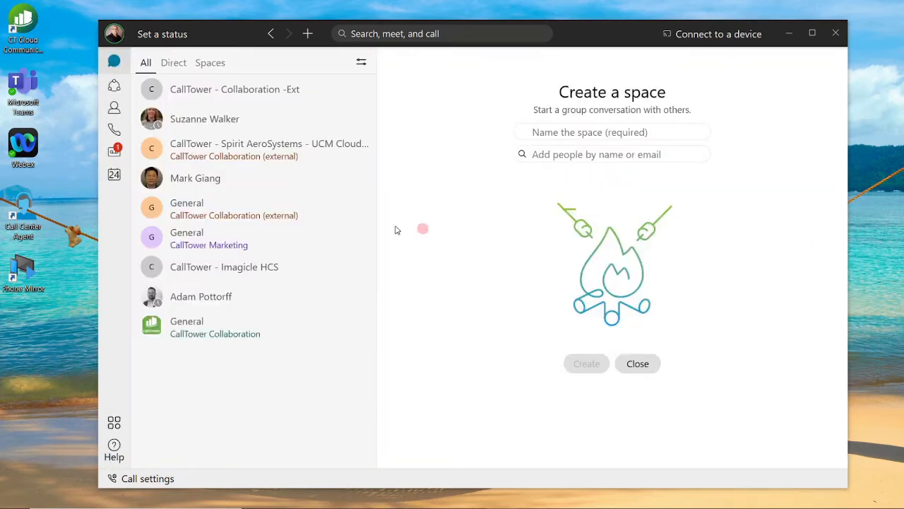
{"action": "left_click", "coordinate": [116, 176]}
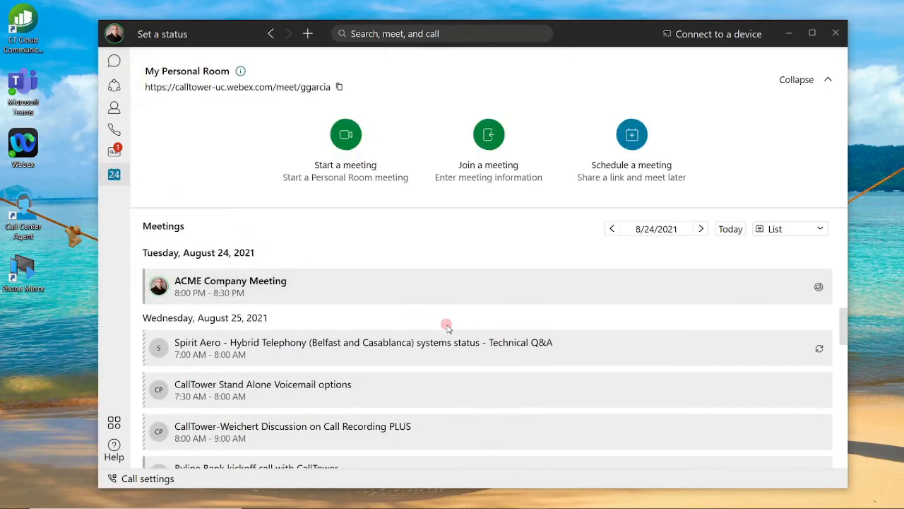
{"action": "scroll", "coordinate": [459, 342], "scroll_direction": "down", "scroll_amount": 3}
{"action": "scroll", "coordinate": [459, 343], "scroll_direction": "up", "scroll_amount": 5}
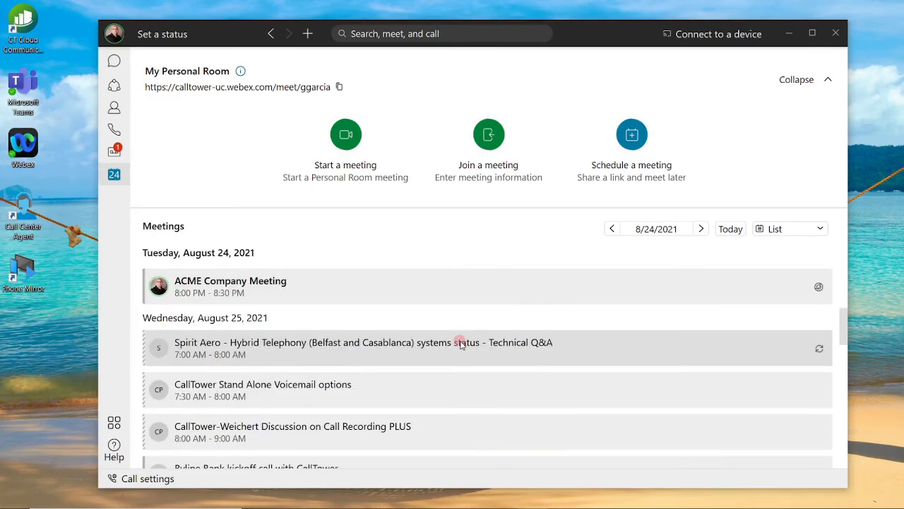
Step: Open the ACME Company Meeting's details and expand its meeting information and agenda
{"action": "scroll", "coordinate": [406, 372], "scroll_direction": "down", "scroll_amount": 1}
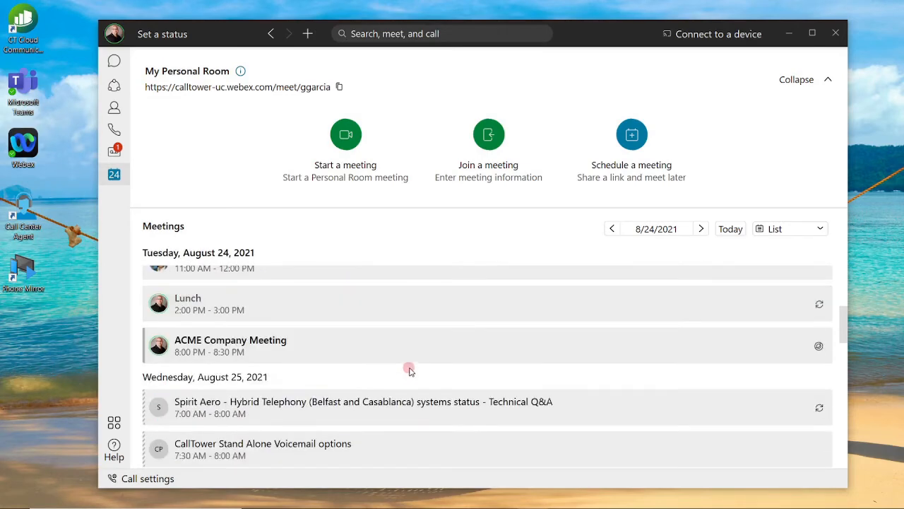
{"action": "left_click", "coordinate": [355, 346]}
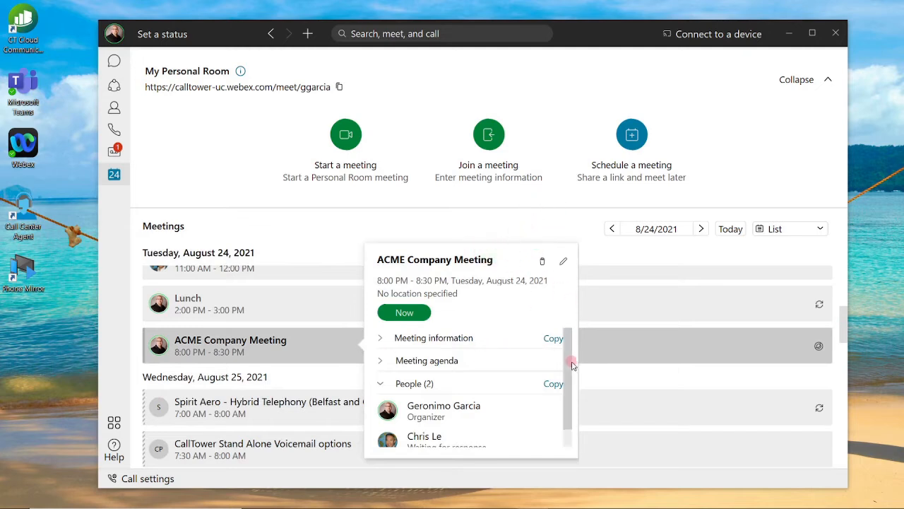
{"action": "left_click_drag", "start_coordinate": [571, 358], "coordinate": [567, 339]}
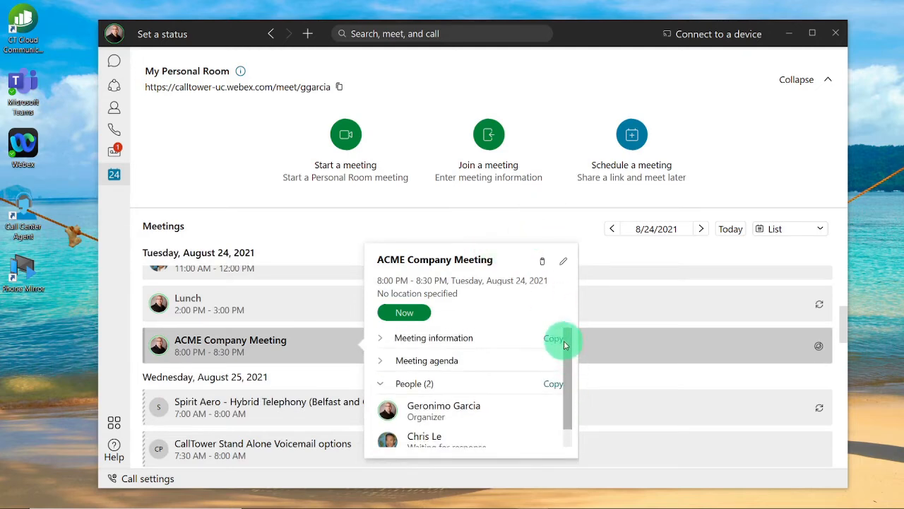
{"action": "left_click", "coordinate": [381, 340]}
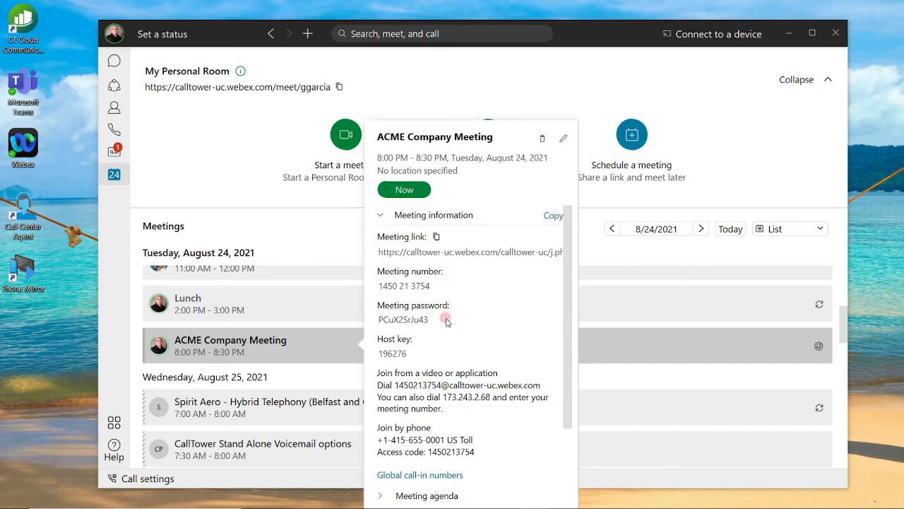
{"action": "scroll", "coordinate": [512, 335], "scroll_direction": "down", "scroll_amount": 2}
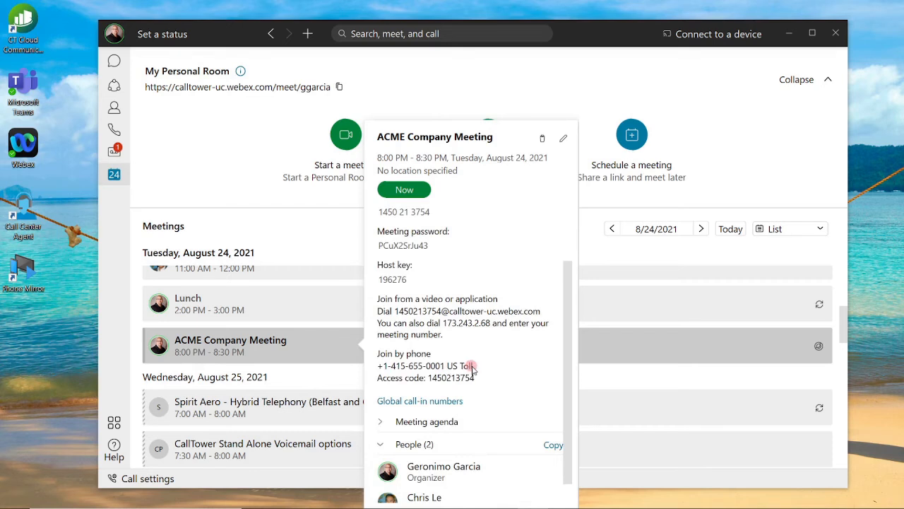
{"action": "left_click", "coordinate": [381, 421]}
Step: Launch the ACME Company Meeting with the green Now button
{"action": "scroll", "coordinate": [488, 396], "scroll_direction": "down", "scroll_amount": 2}
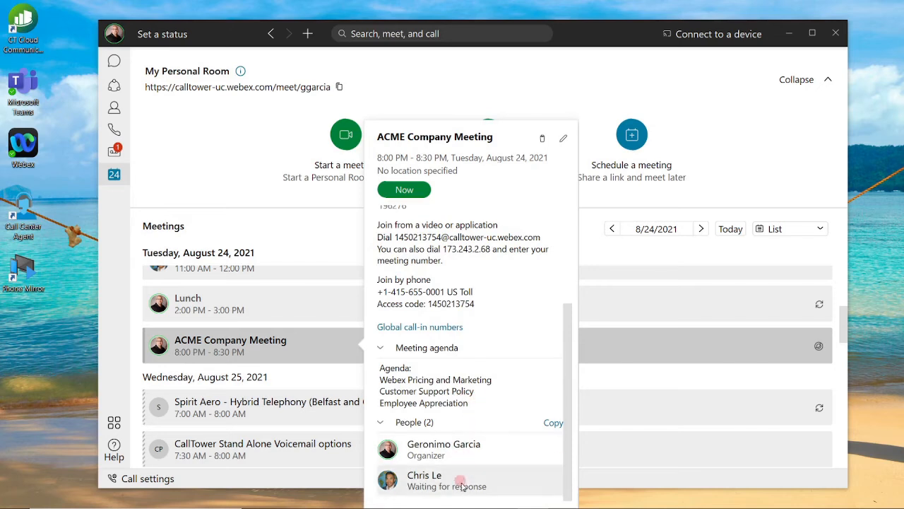
{"action": "scroll", "coordinate": [495, 360], "scroll_direction": "up", "scroll_amount": 4}
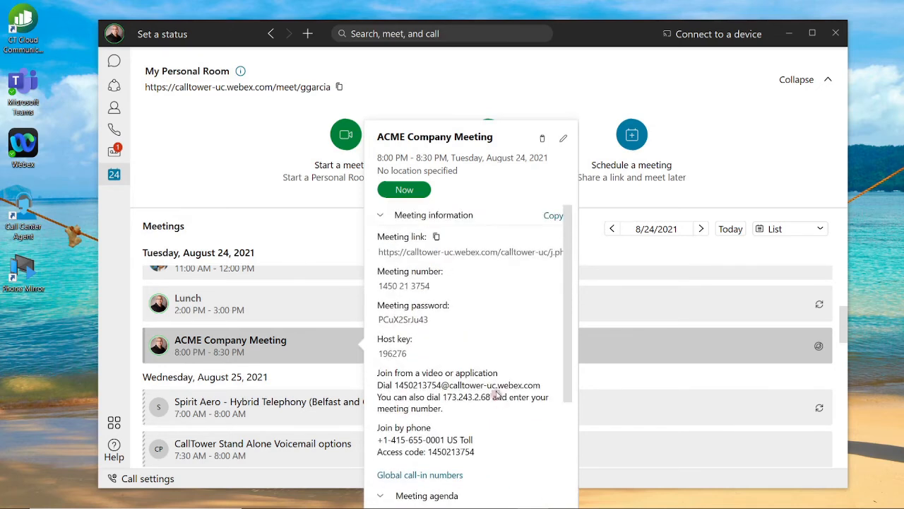
{"action": "left_click", "coordinate": [414, 192]}
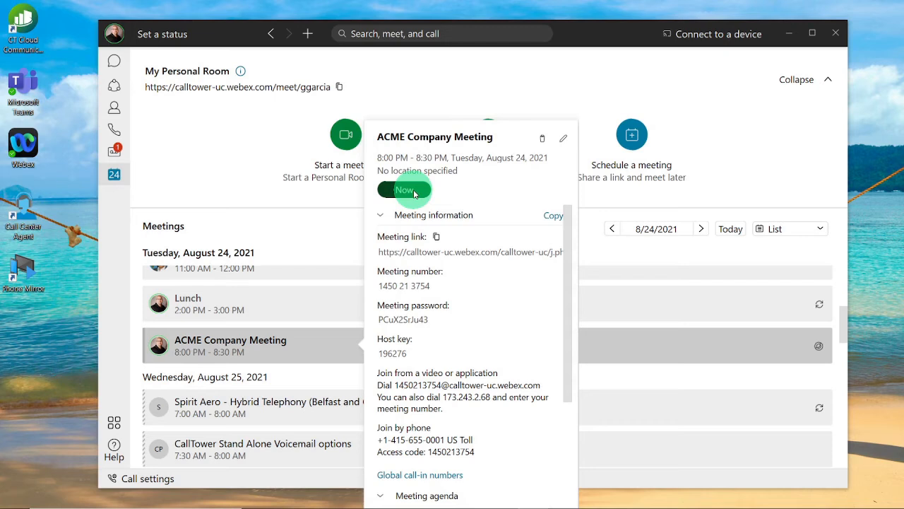
{"action": "left_click", "coordinate": [415, 192]}
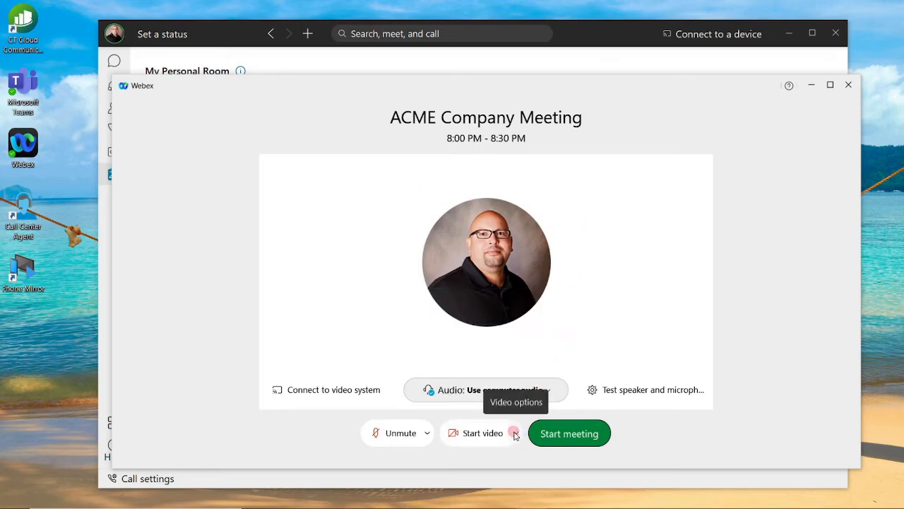
Step: Start the ACME Company Meeting from its preview window so it goes live
{"action": "mouse_move", "coordinate": [626, 393]}
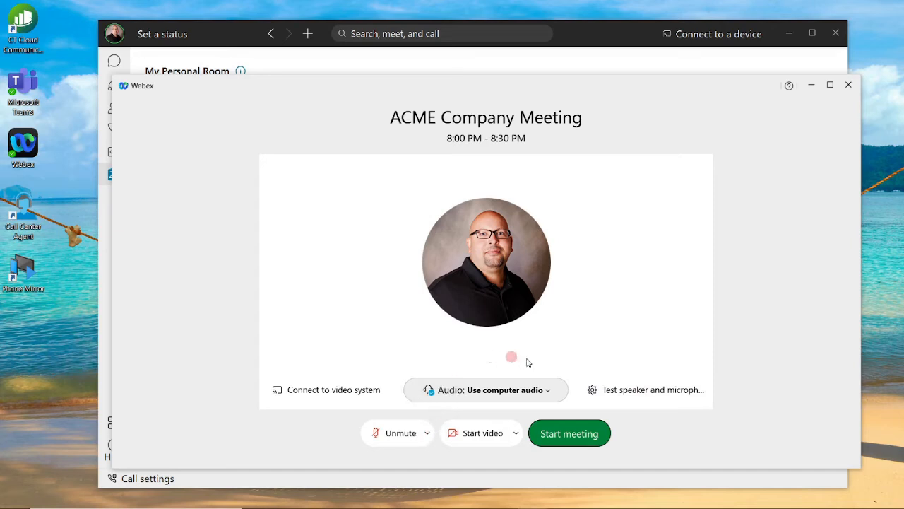
{"action": "left_click", "coordinate": [565, 435]}
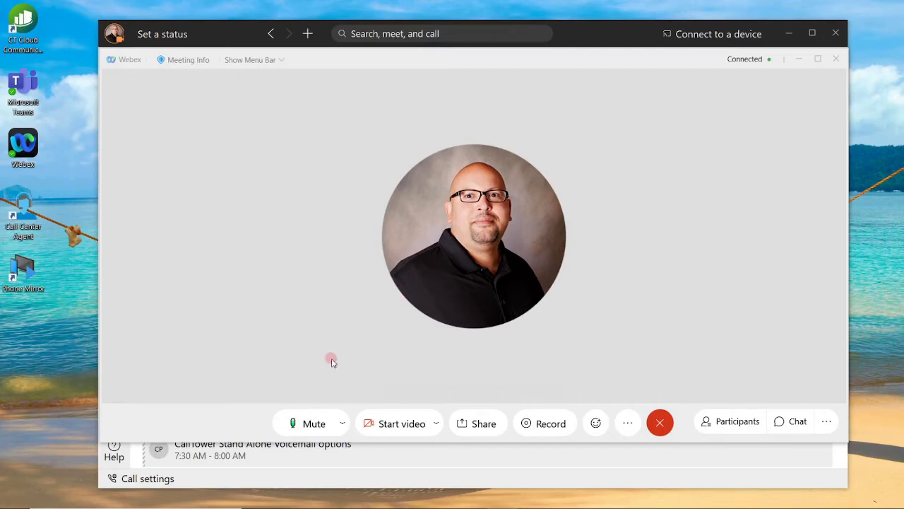
{"action": "left_click", "coordinate": [317, 424]}
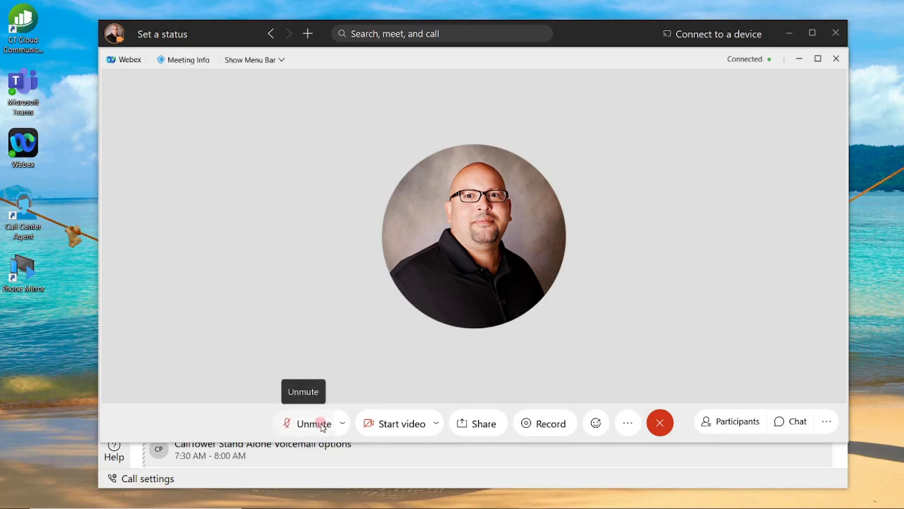
{"action": "left_click", "coordinate": [316, 424]}
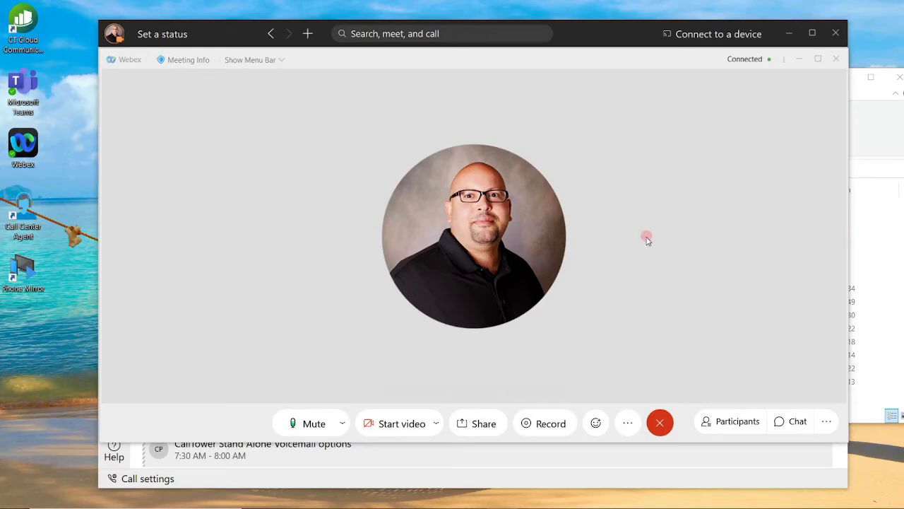
Step: Start recording the meeting to the cloud
{"action": "left_click", "coordinate": [547, 421]}
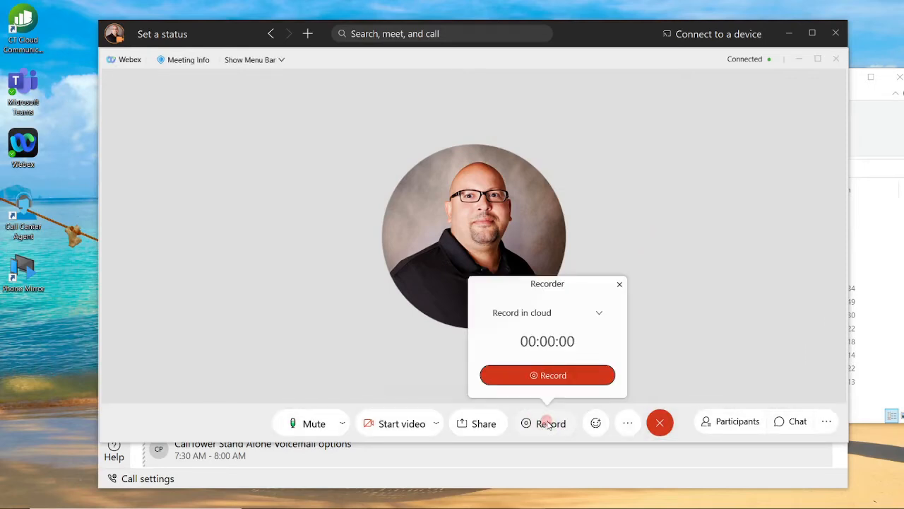
{"action": "left_click", "coordinate": [600, 312]}
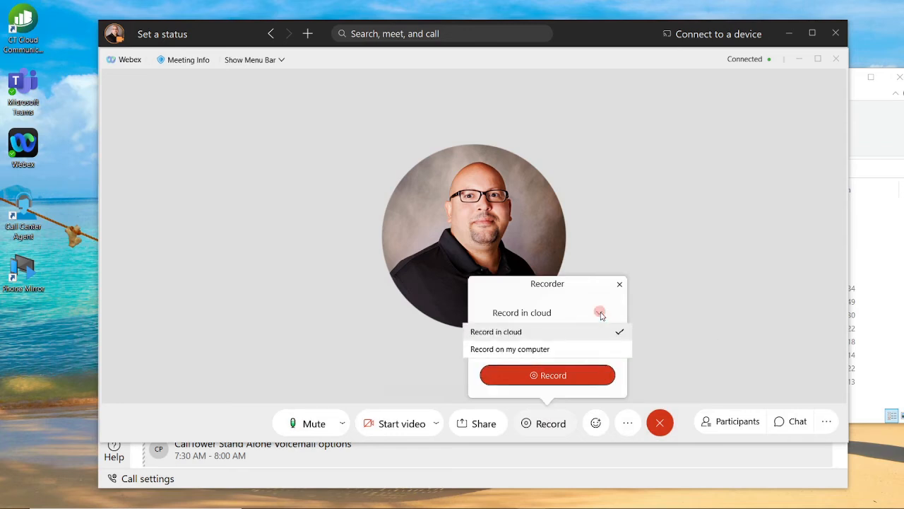
{"action": "left_click", "coordinate": [594, 332]}
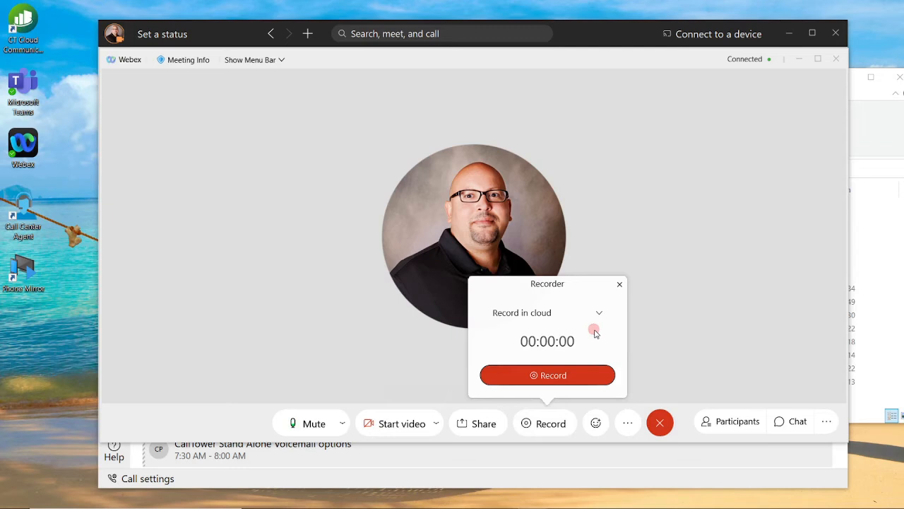
{"action": "left_click", "coordinate": [572, 374]}
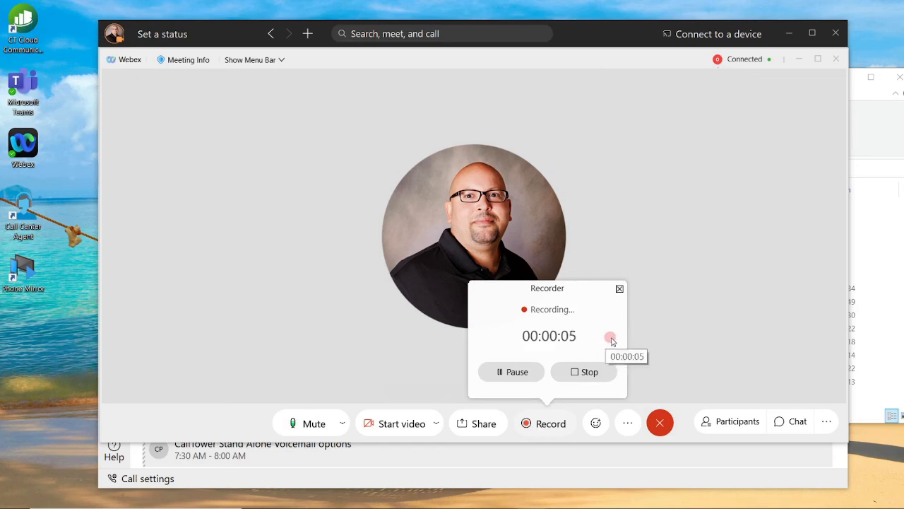
Step: Pause and resume the recording once, then stop it and confirm Stop Recording
{"action": "left_click", "coordinate": [515, 374]}
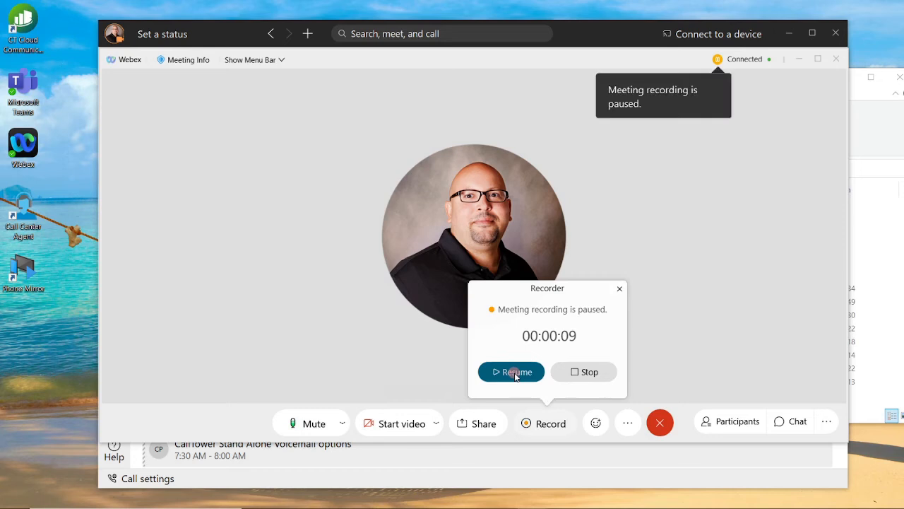
{"action": "left_click", "coordinate": [520, 374]}
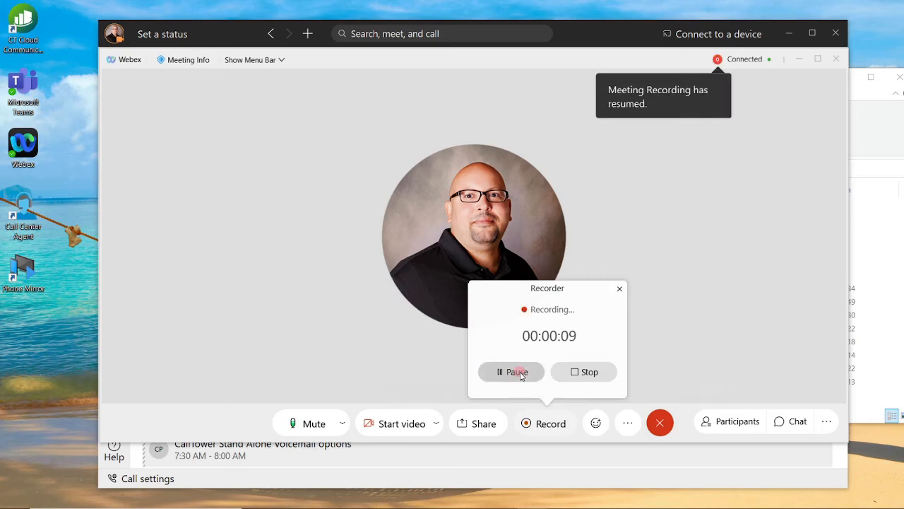
{"action": "left_click", "coordinate": [590, 372]}
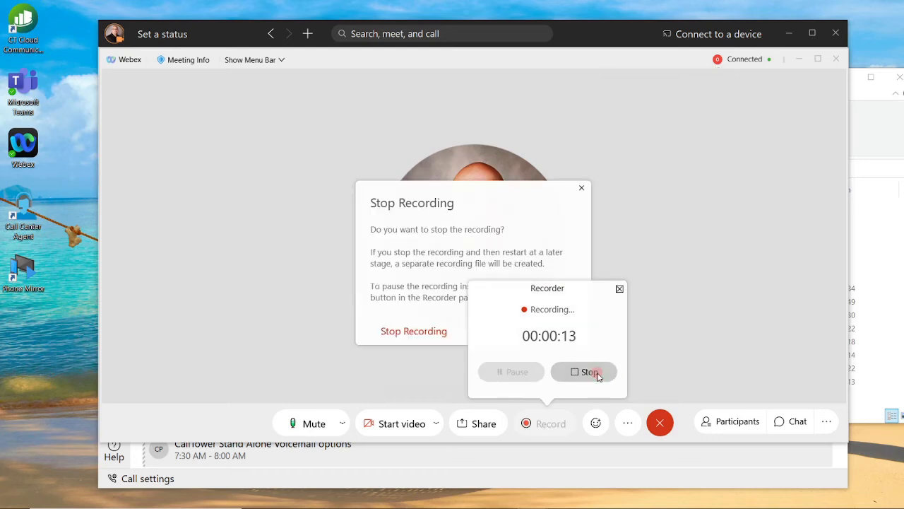
{"action": "left_click", "coordinate": [420, 340]}
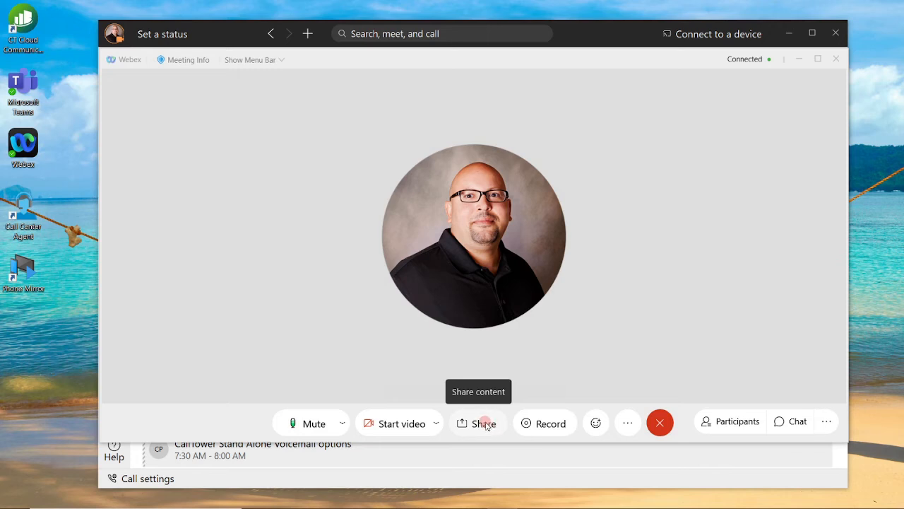
Step: Review the shareable windows and select the Microsoft Word window
{"action": "left_click", "coordinate": [484, 424]}
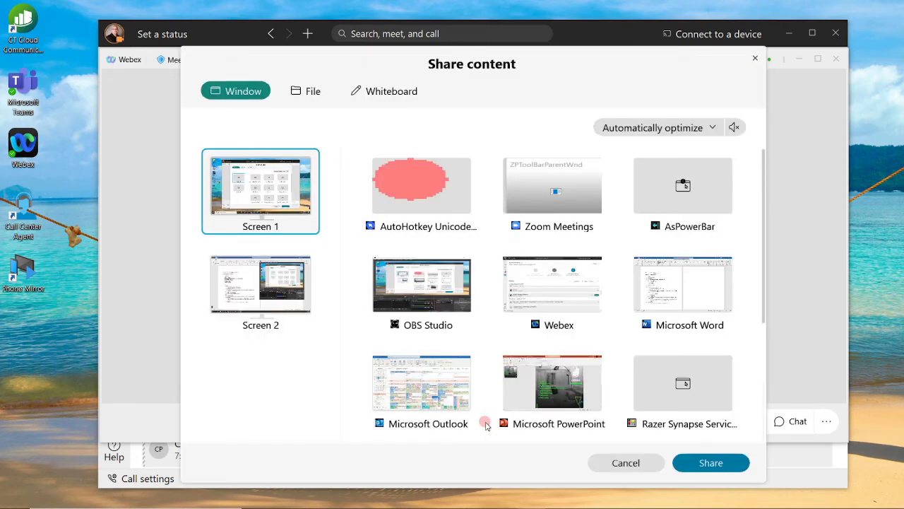
{"action": "mouse_move", "coordinate": [295, 210]}
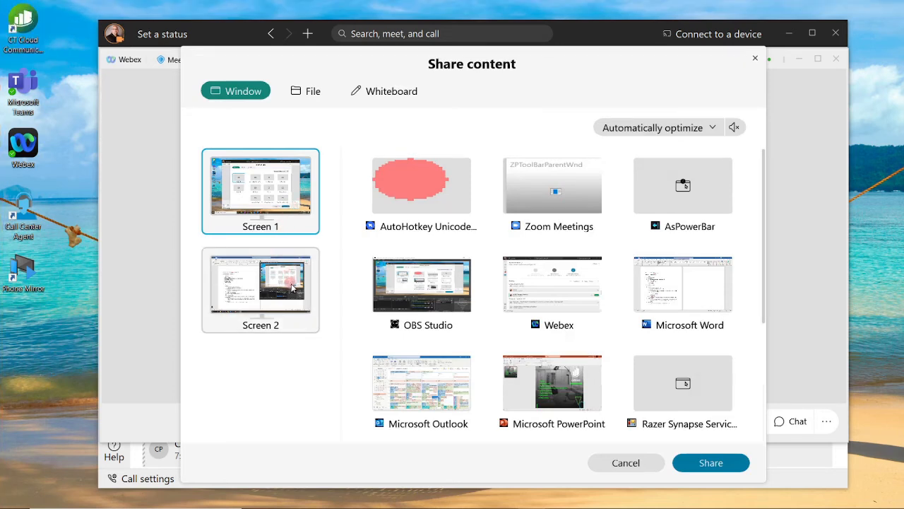
{"action": "scroll", "coordinate": [660, 262], "scroll_direction": "down", "scroll_amount": 3}
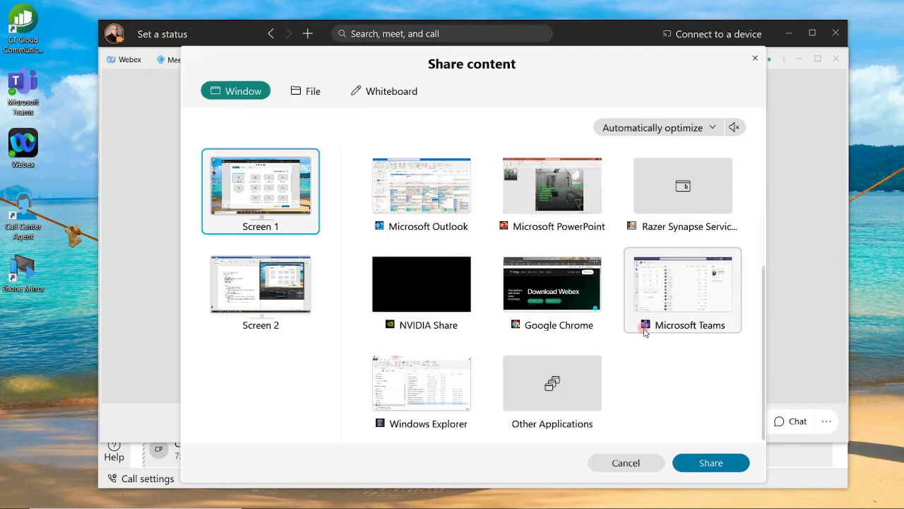
{"action": "scroll", "coordinate": [643, 321], "scroll_direction": "up", "scroll_amount": 3}
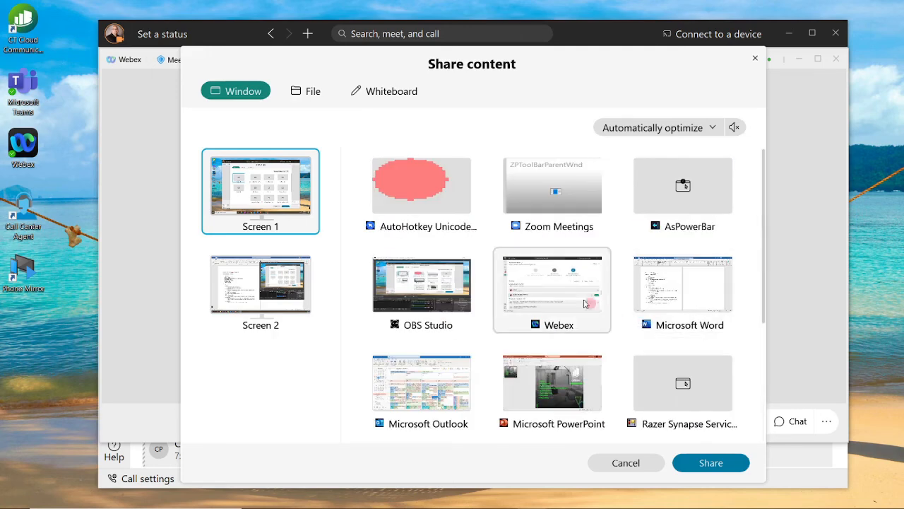
{"action": "left_click", "coordinate": [664, 288]}
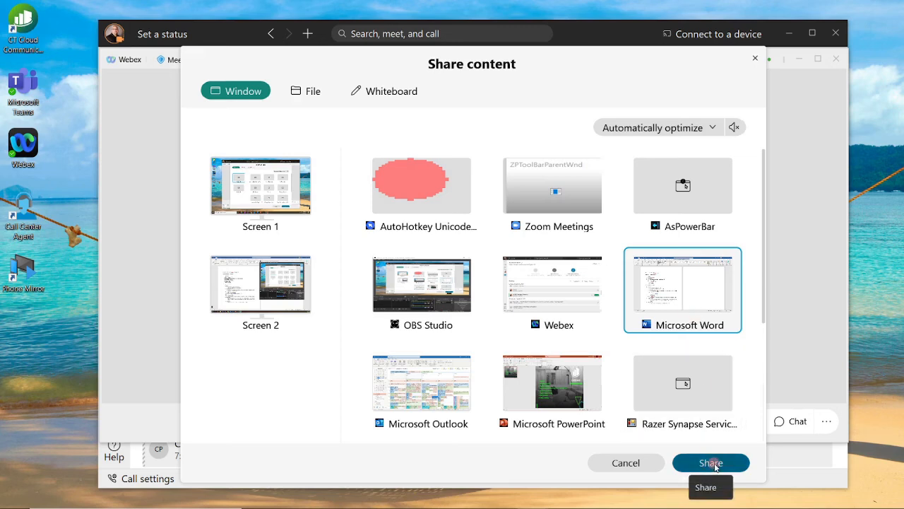
Step: Browse for a file to share, cancel, then reopen sharing on the Whiteboard option
{"action": "left_click", "coordinate": [316, 96]}
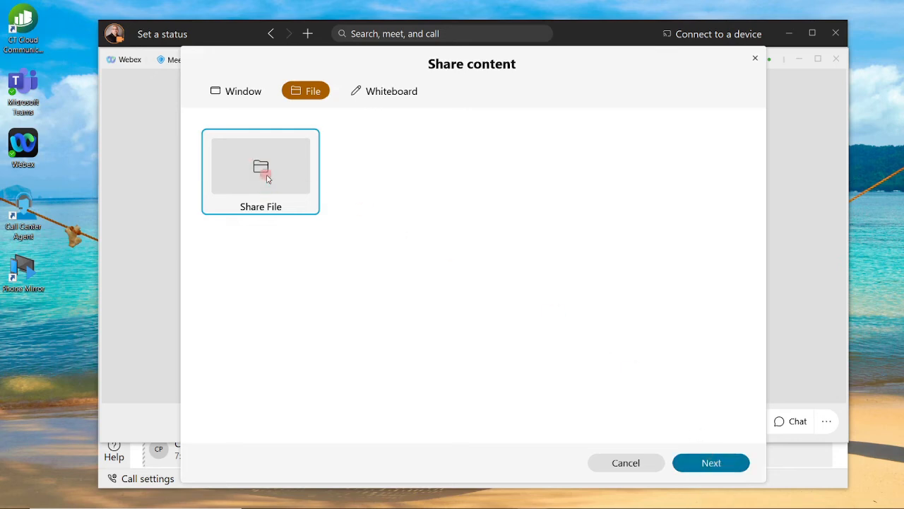
{"action": "left_click", "coordinate": [268, 178]}
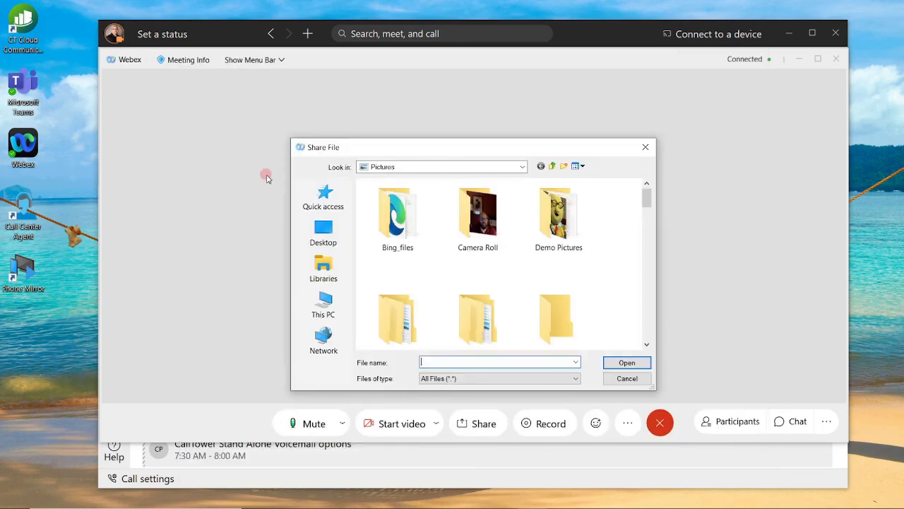
{"action": "left_click", "coordinate": [646, 147]}
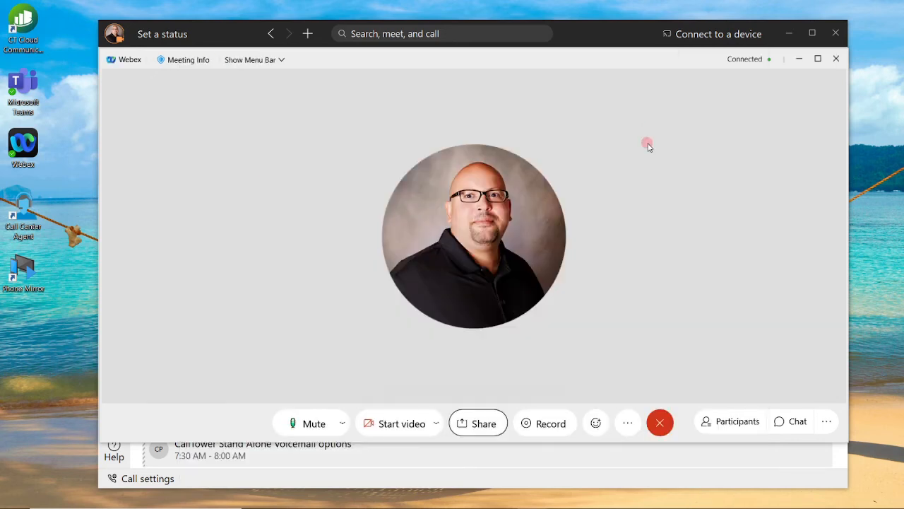
{"action": "left_click", "coordinate": [487, 423]}
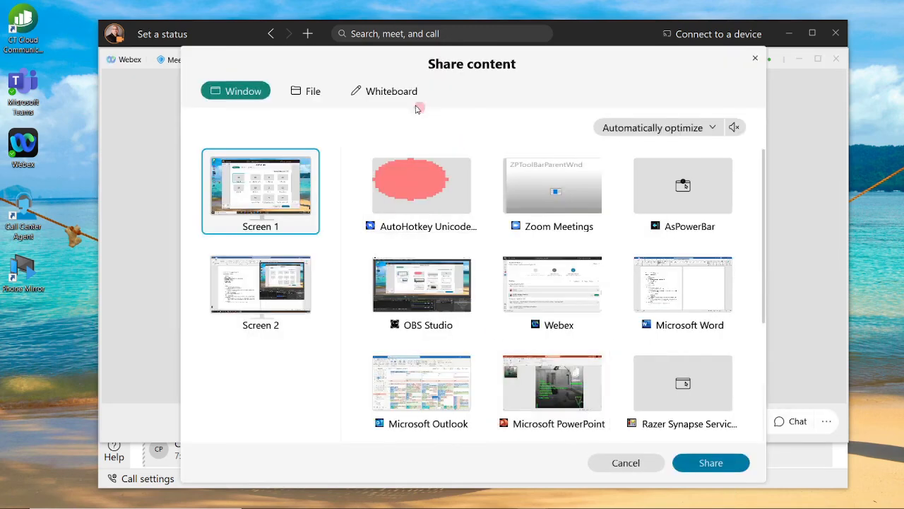
{"action": "left_click", "coordinate": [385, 91]}
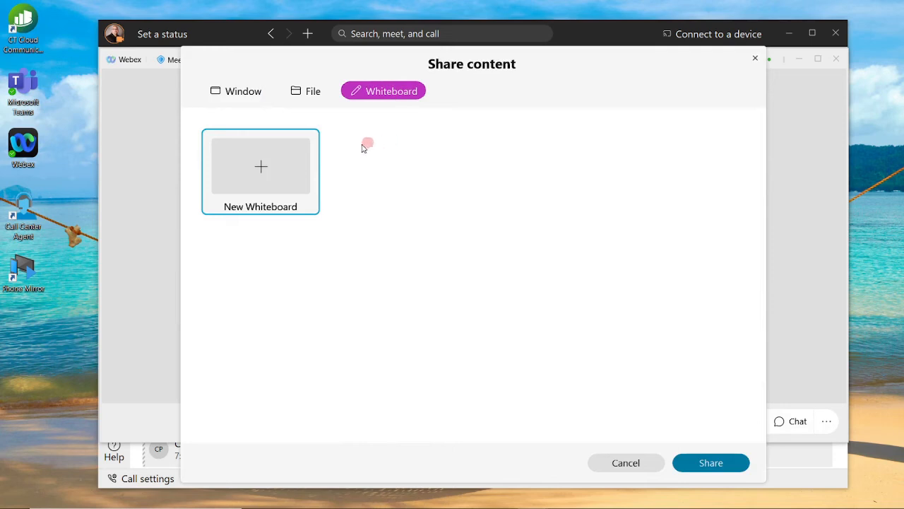
Step: Share a new whiteboard, dismiss the video-system notice, then switch to sharing Screen 1
{"action": "left_click", "coordinate": [712, 463]}
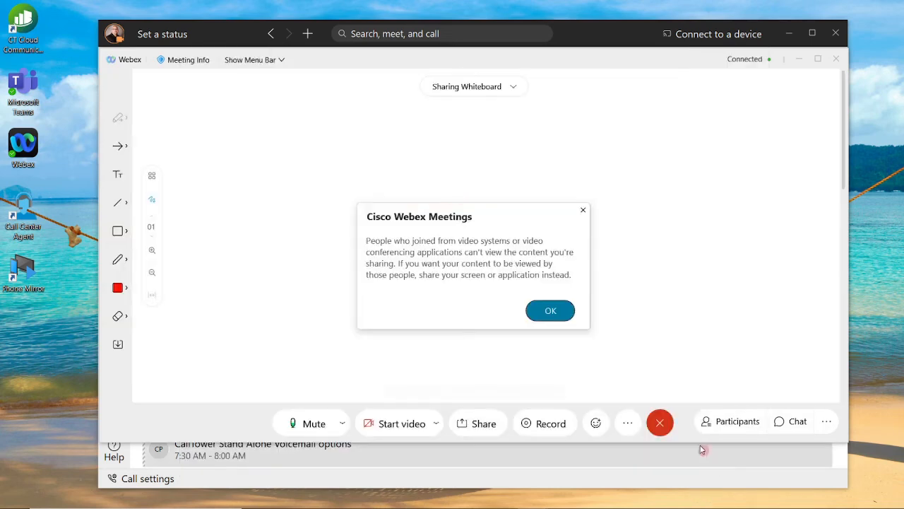
{"action": "left_click", "coordinate": [551, 308]}
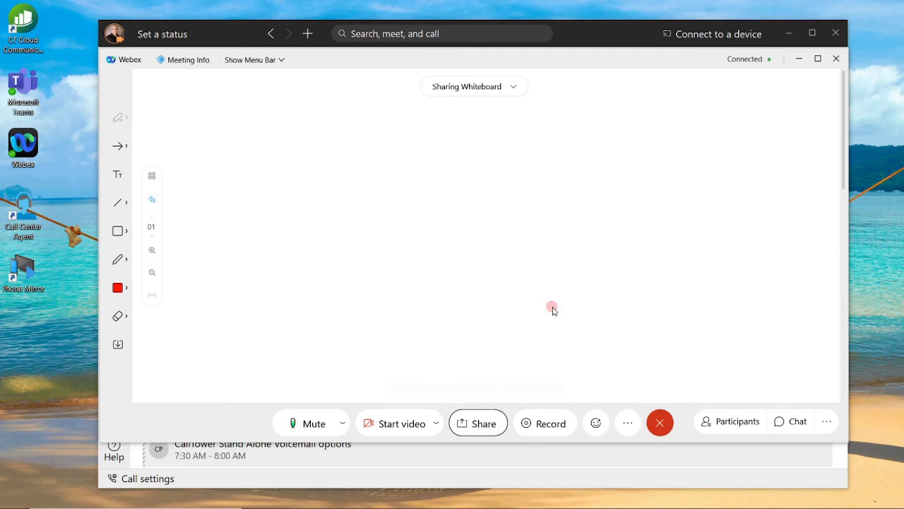
{"action": "left_click", "coordinate": [485, 426]}
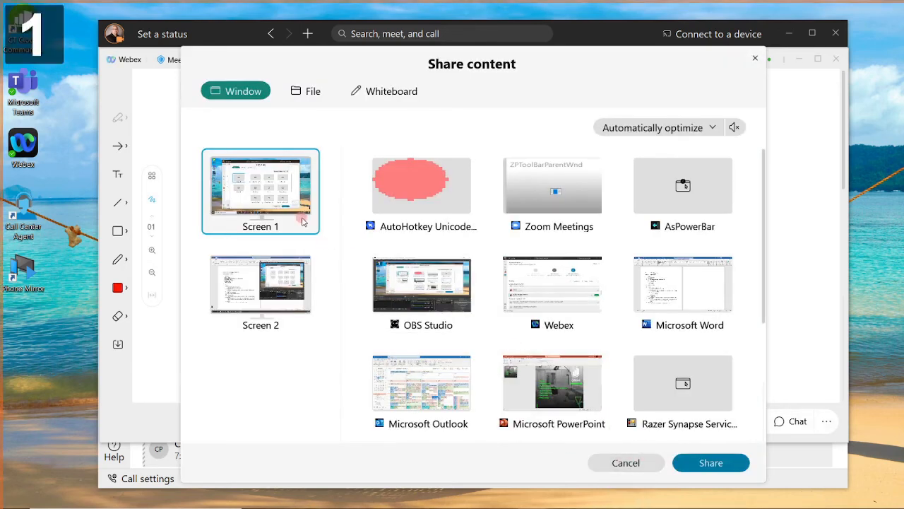
{"action": "left_click", "coordinate": [713, 463]}
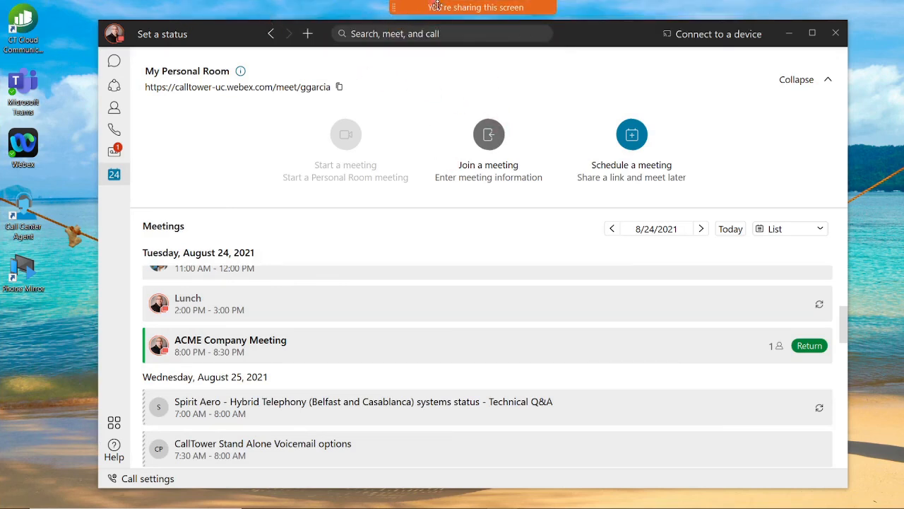
Step: Stop sharing Screen 1 from the sharing toolbar at the top
{"action": "mouse_move", "coordinate": [455, 12]}
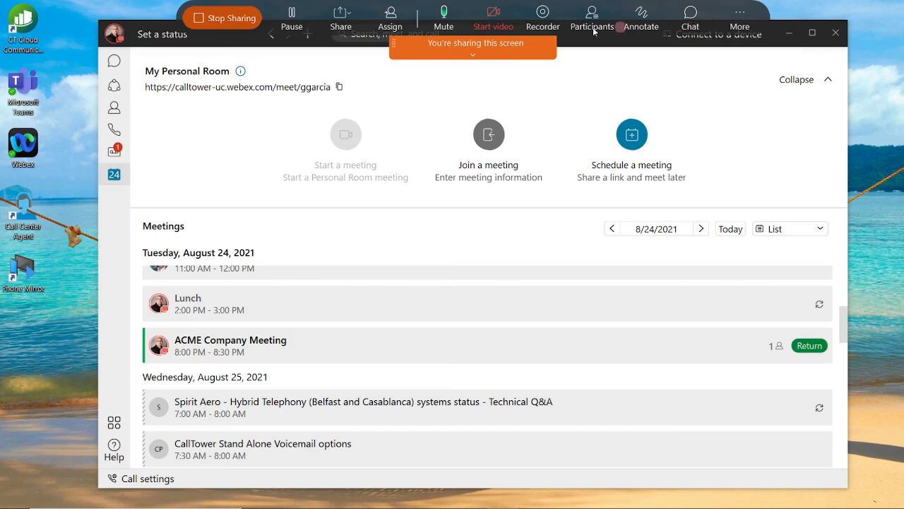
{"action": "left_click", "coordinate": [230, 19]}
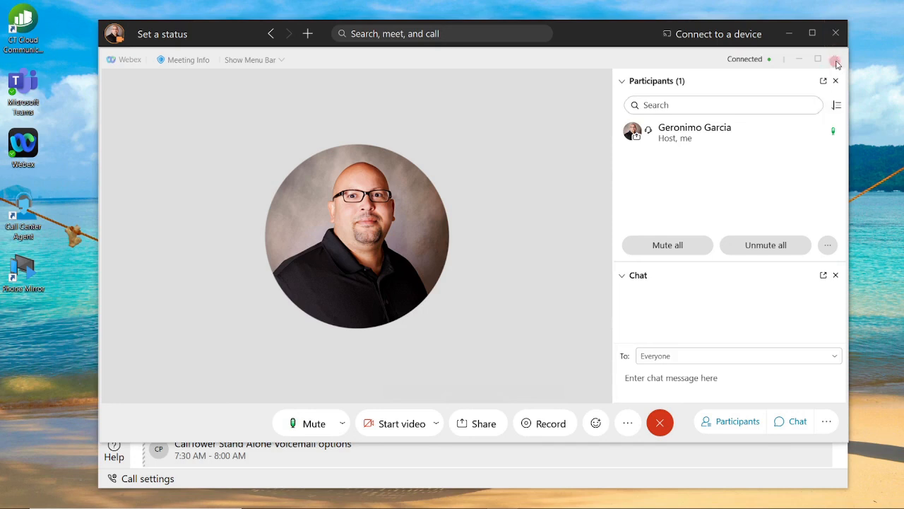
Step: End the ACME Company Meeting, backing out once before confirming End Meeting
{"action": "left_click", "coordinate": [837, 62]}
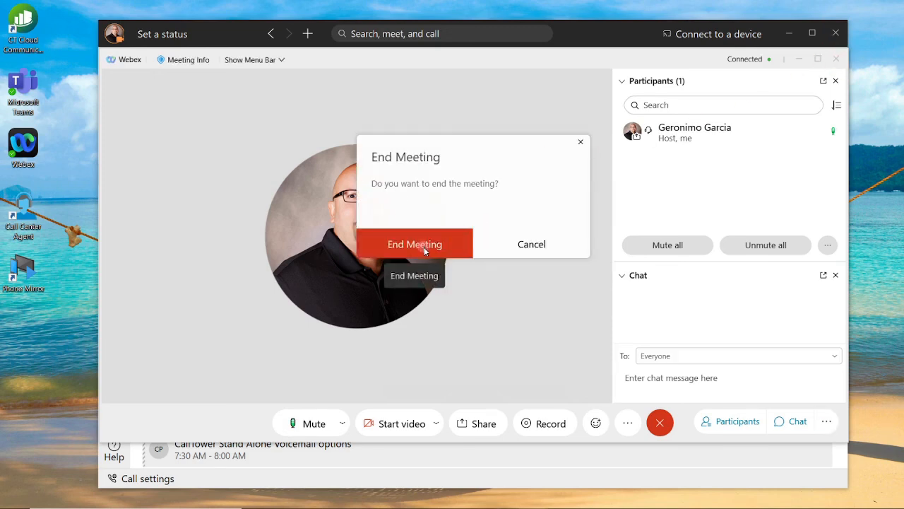
{"action": "left_click", "coordinate": [581, 142]}
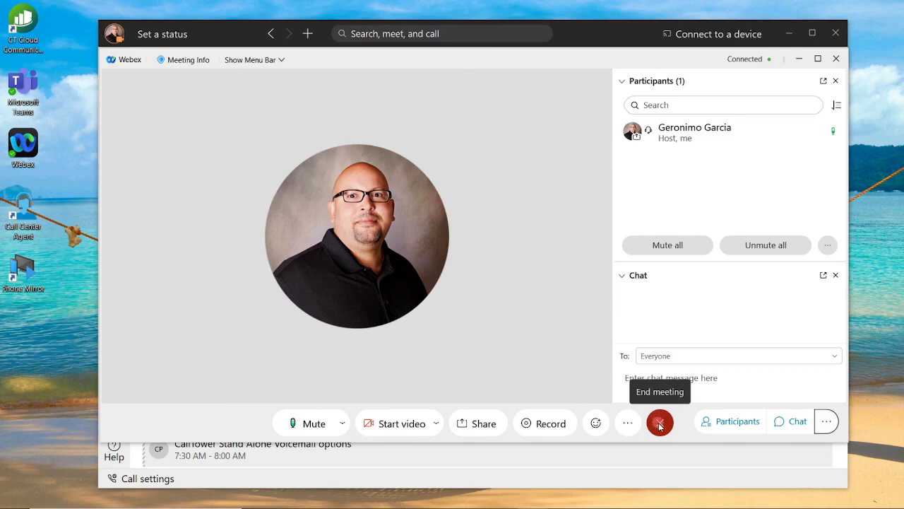
{"action": "left_click", "coordinate": [660, 424]}
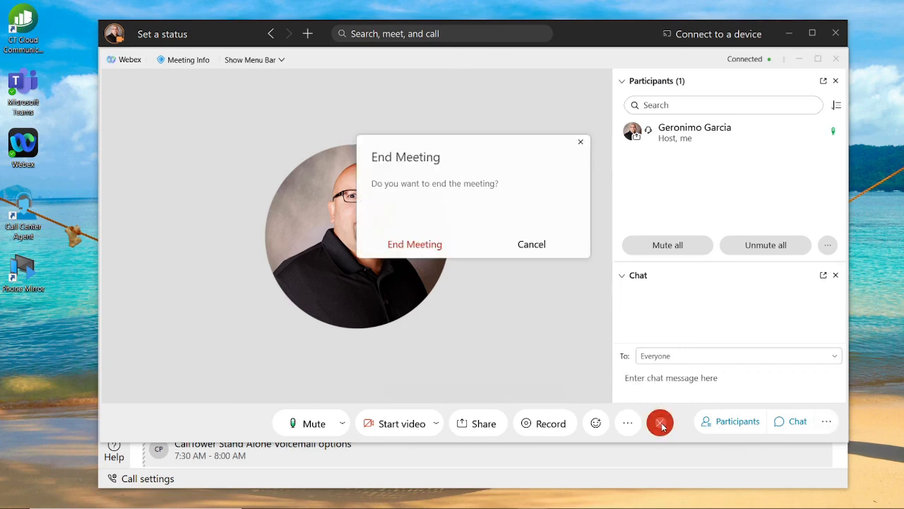
{"action": "left_click", "coordinate": [443, 249]}
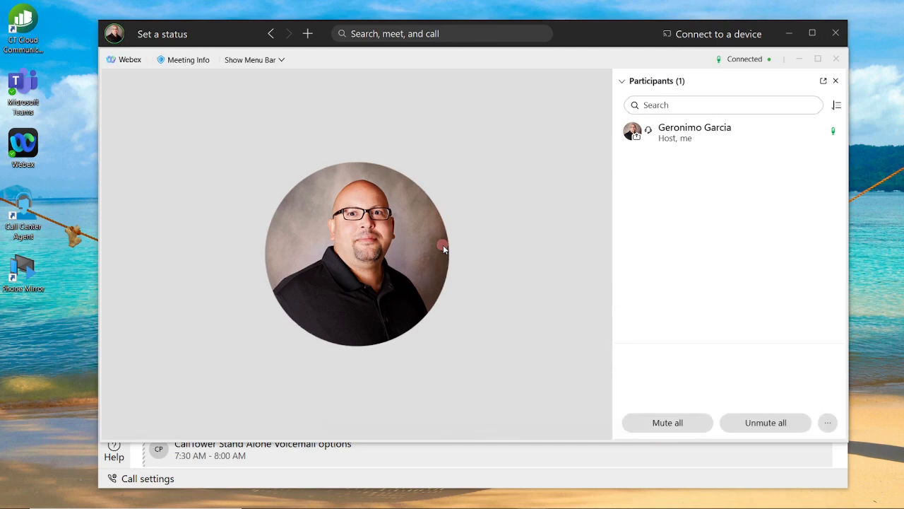